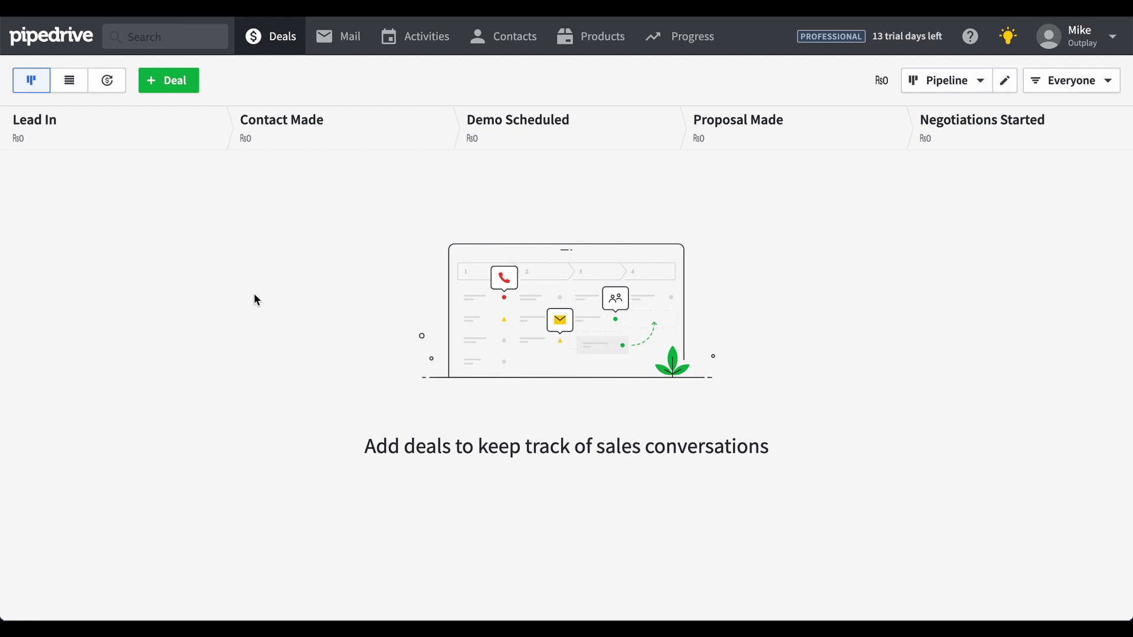
- In Pipedrive's people custom fields, create an Autocomplete field named 'sequence'
click(1093, 40)
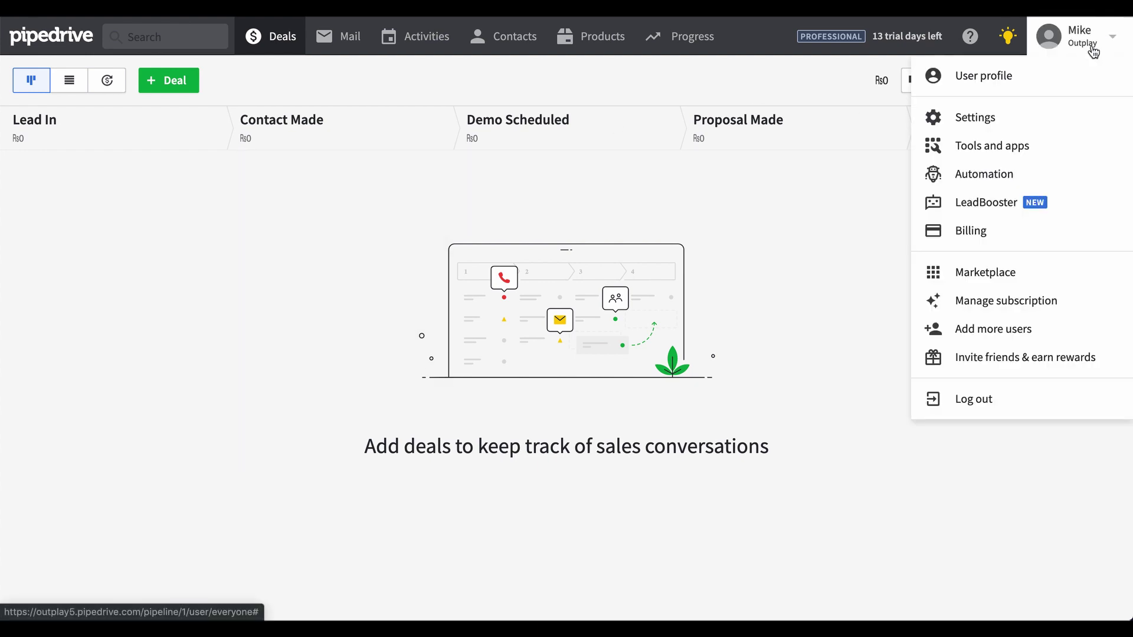
click(975, 117)
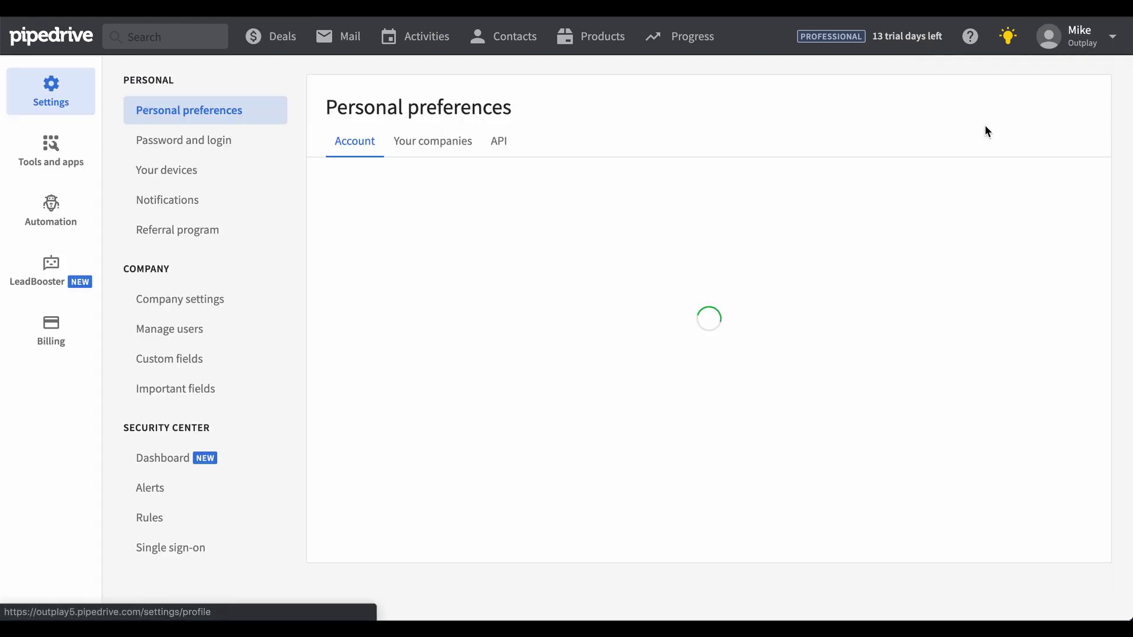
click(188, 363)
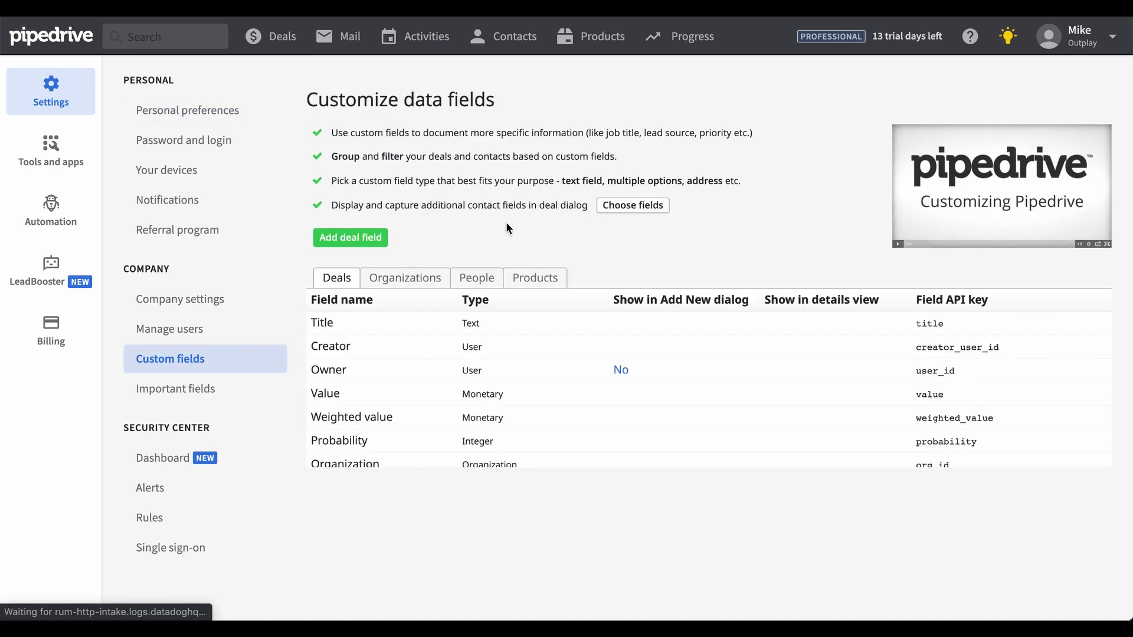
click(476, 277)
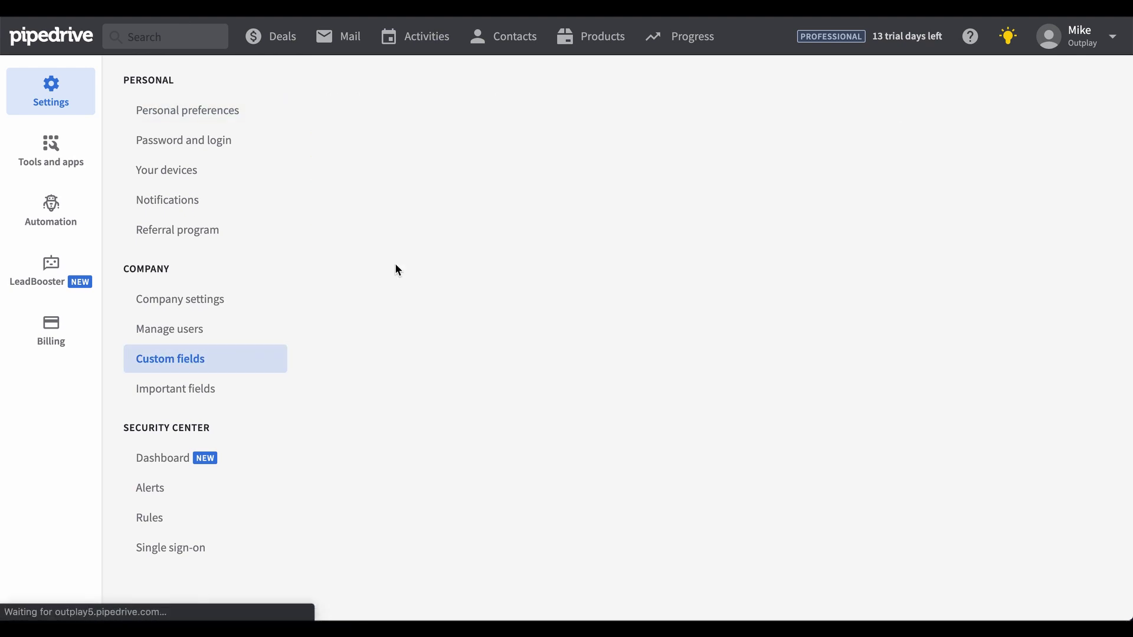
click(356, 238)
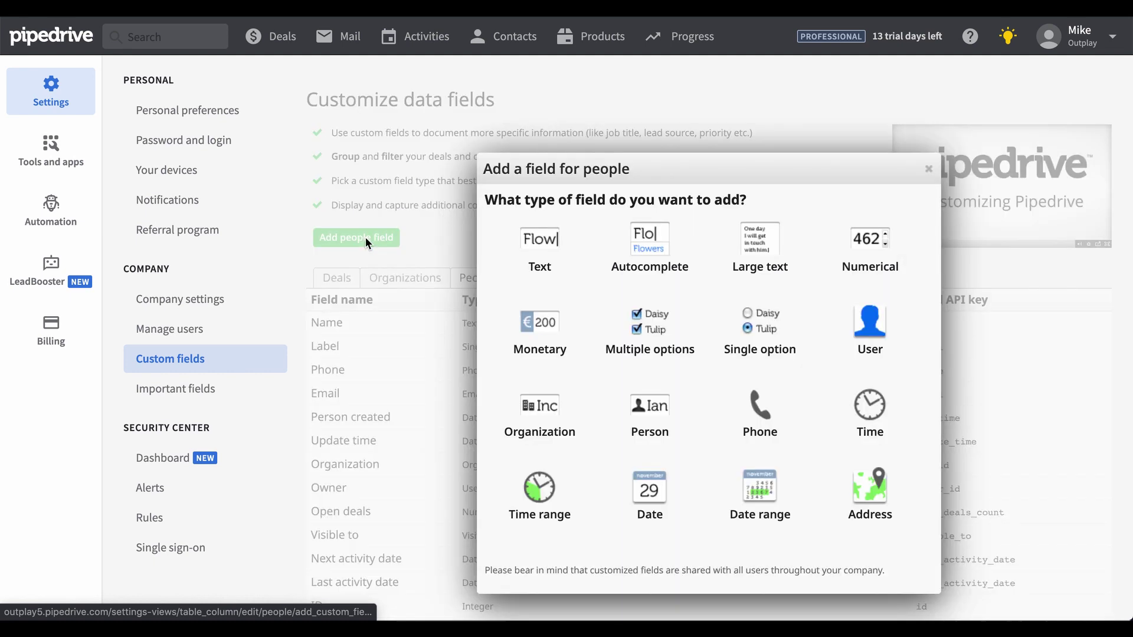
click(647, 252)
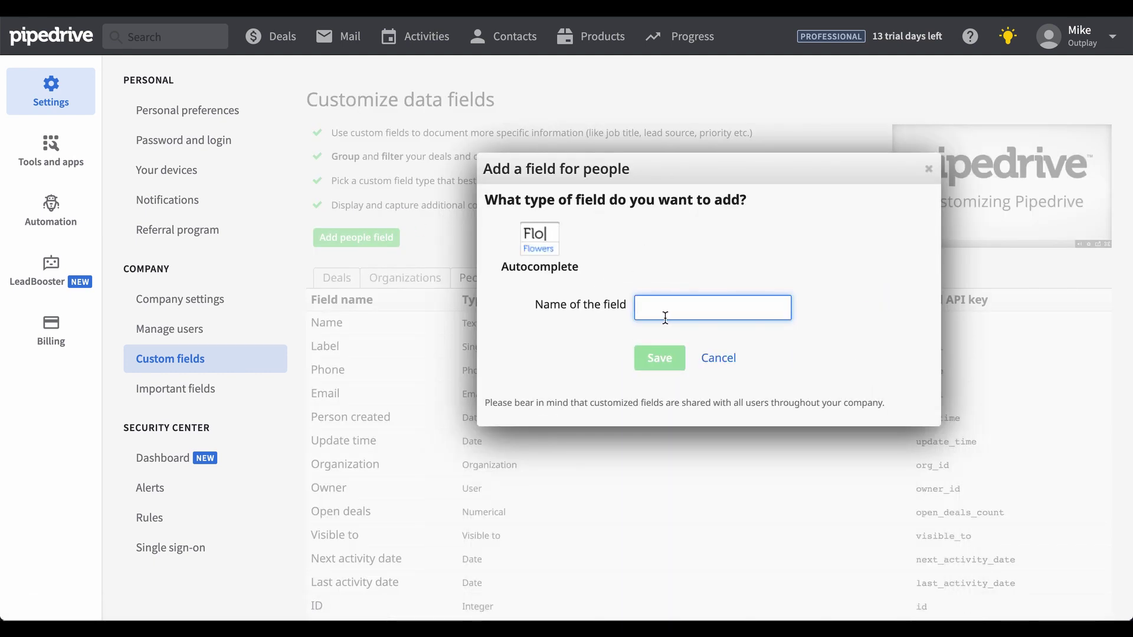
text(sequence)
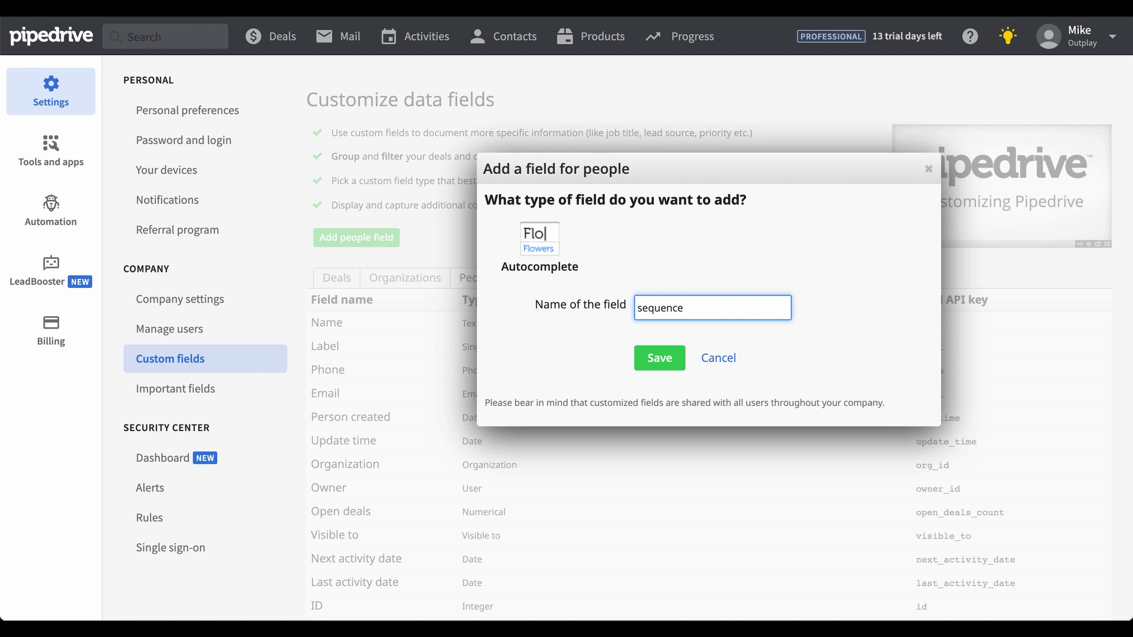
click(658, 357)
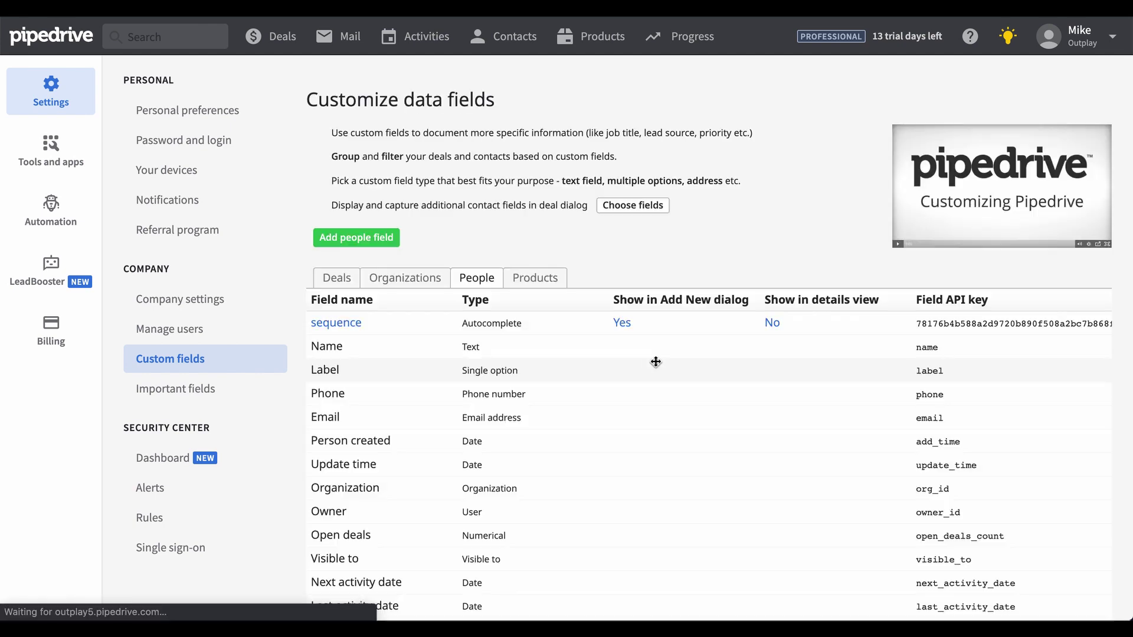
click(515, 37)
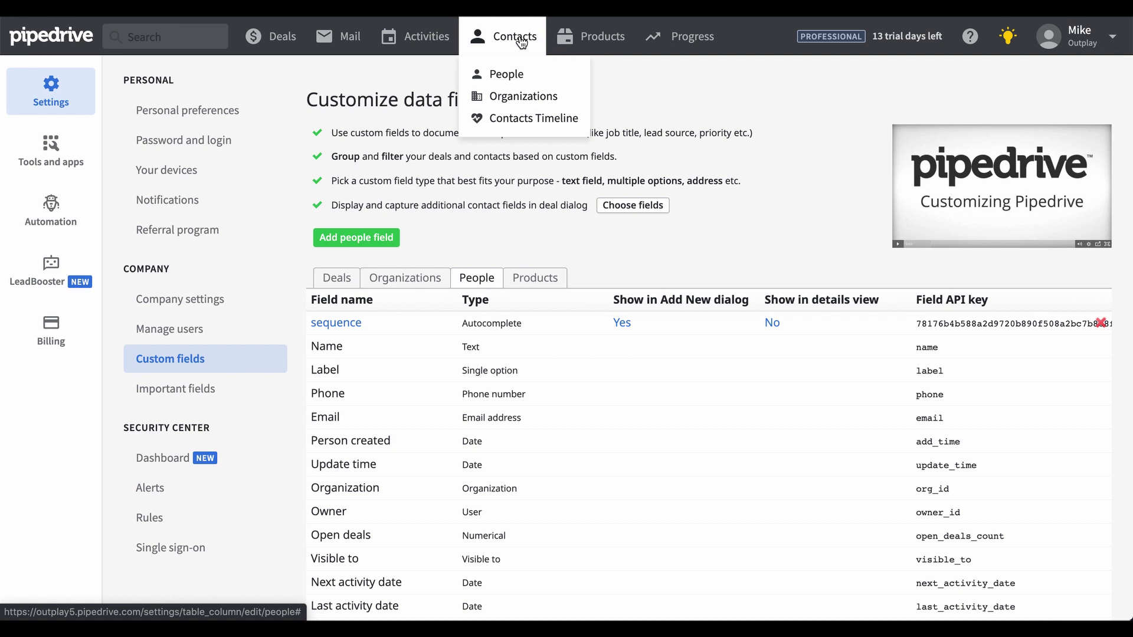
click(518, 69)
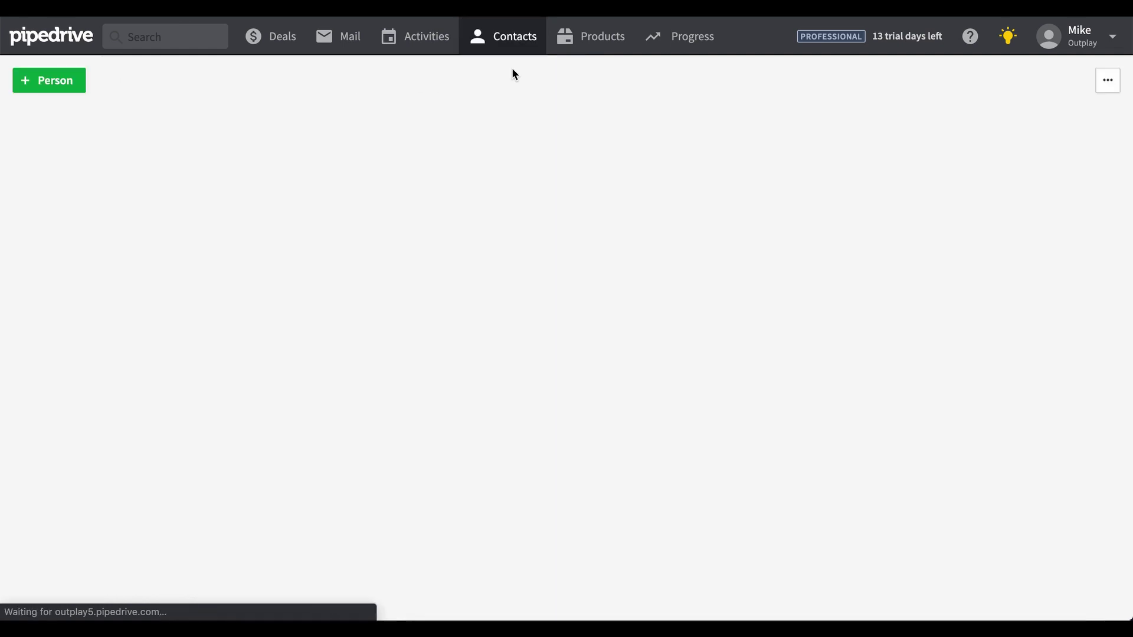
click(55, 80)
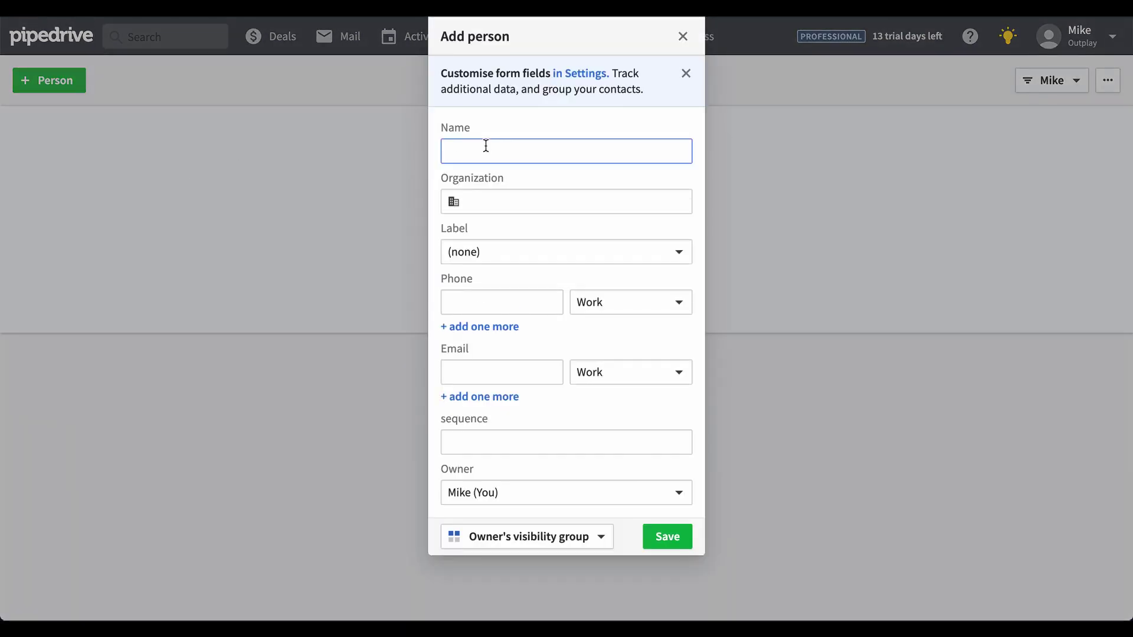
click(485, 202)
text(ou)
key(BackSpace)
key(BackSpace)
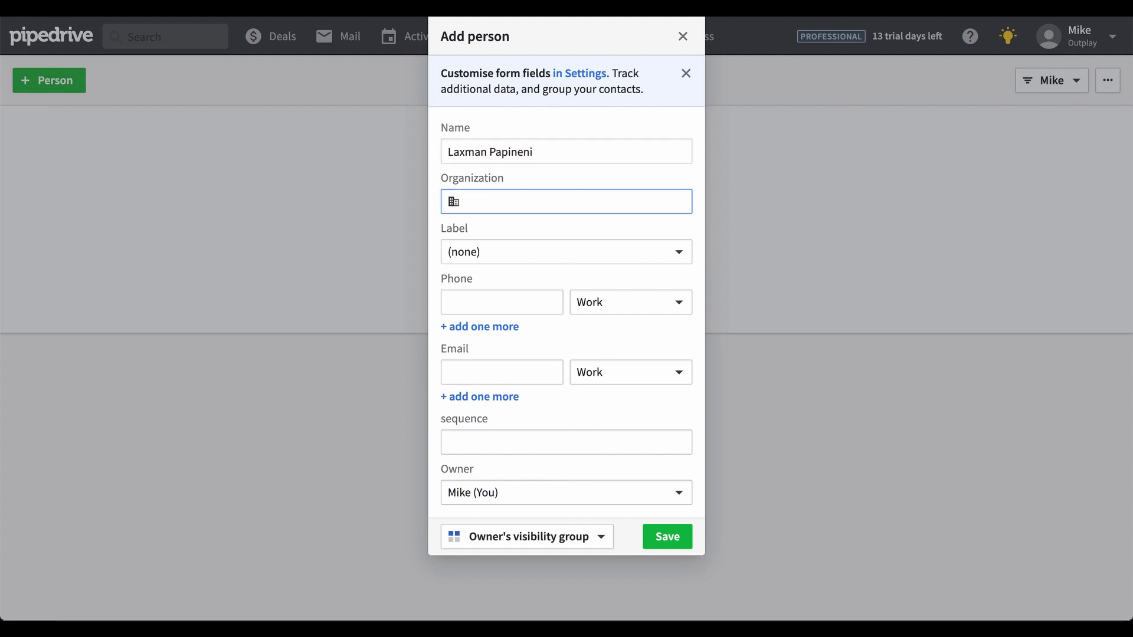
text(Outplay)
- Add the person's phone, work email and sequence 'sf-jan2020', then save
click(492, 301)
text(usn)
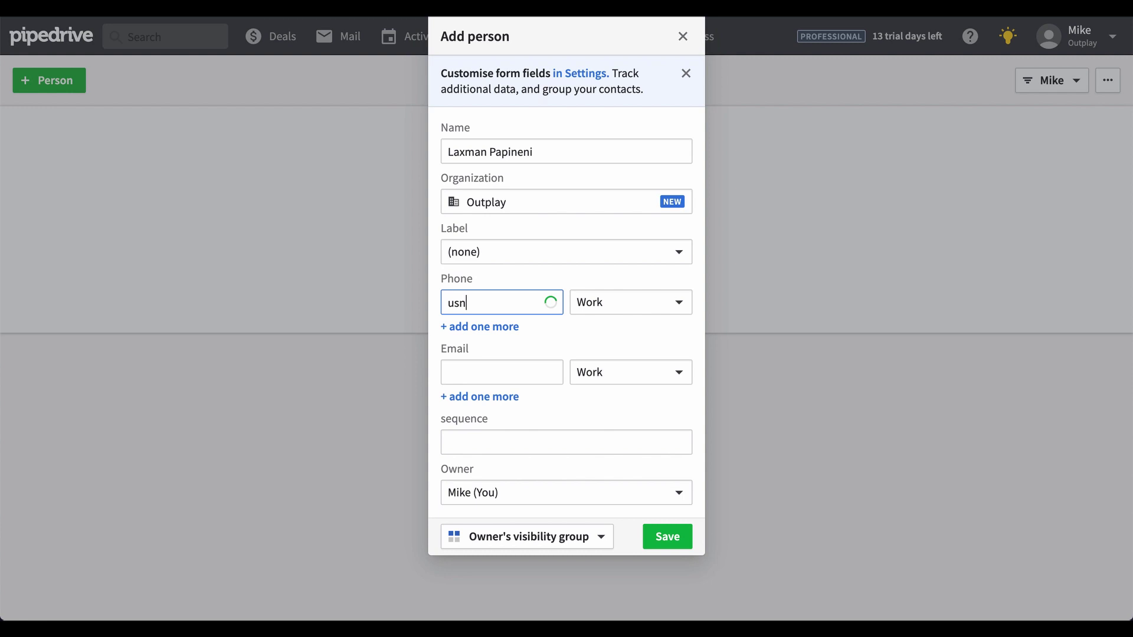
key(BackSpace)
key(BackSpace)
key(BackSpace)
click(501, 373)
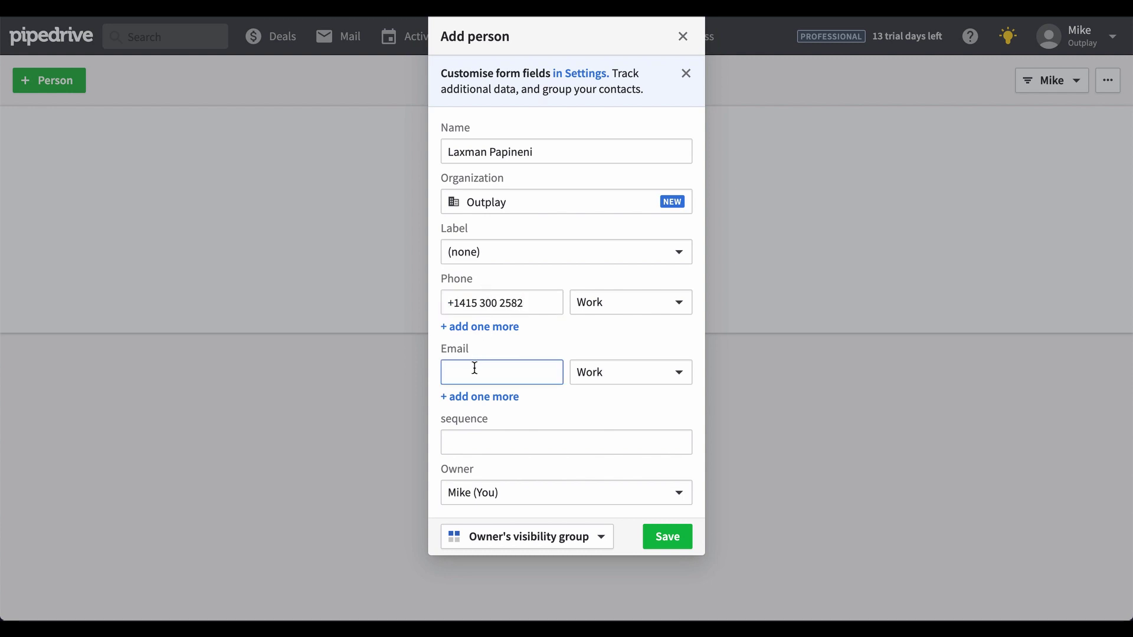
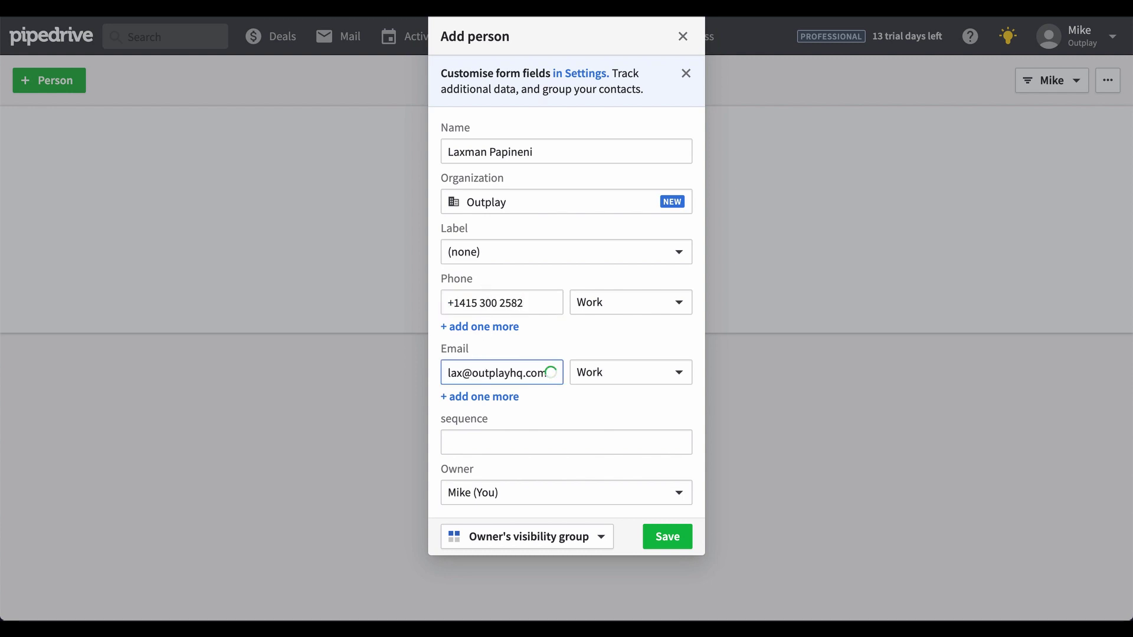
click(466, 372)
text(9)
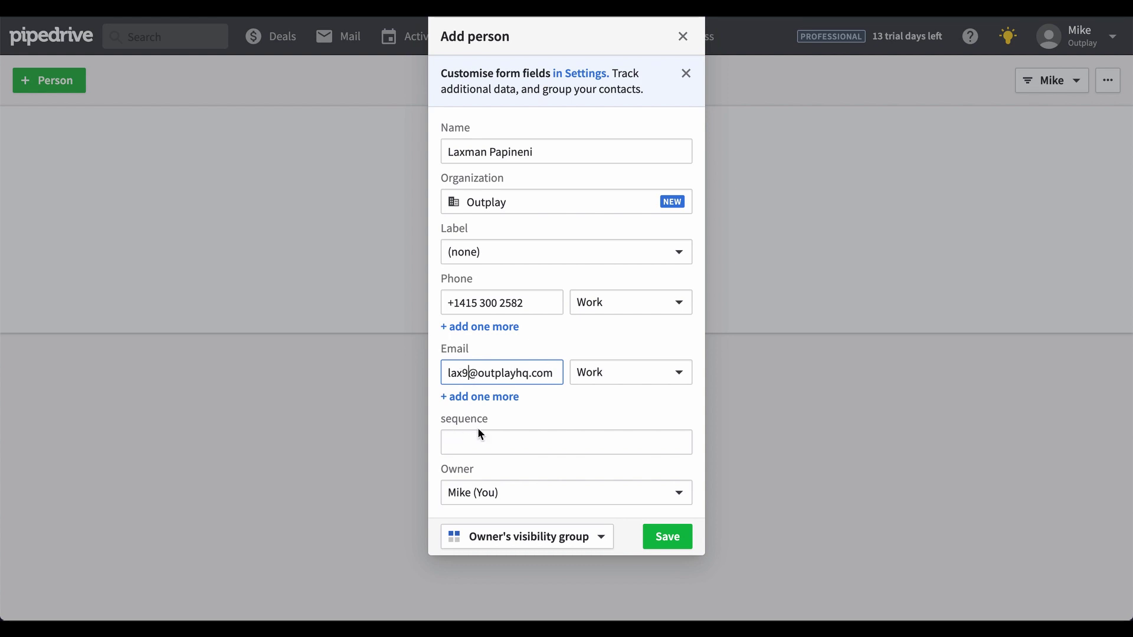
click(484, 439)
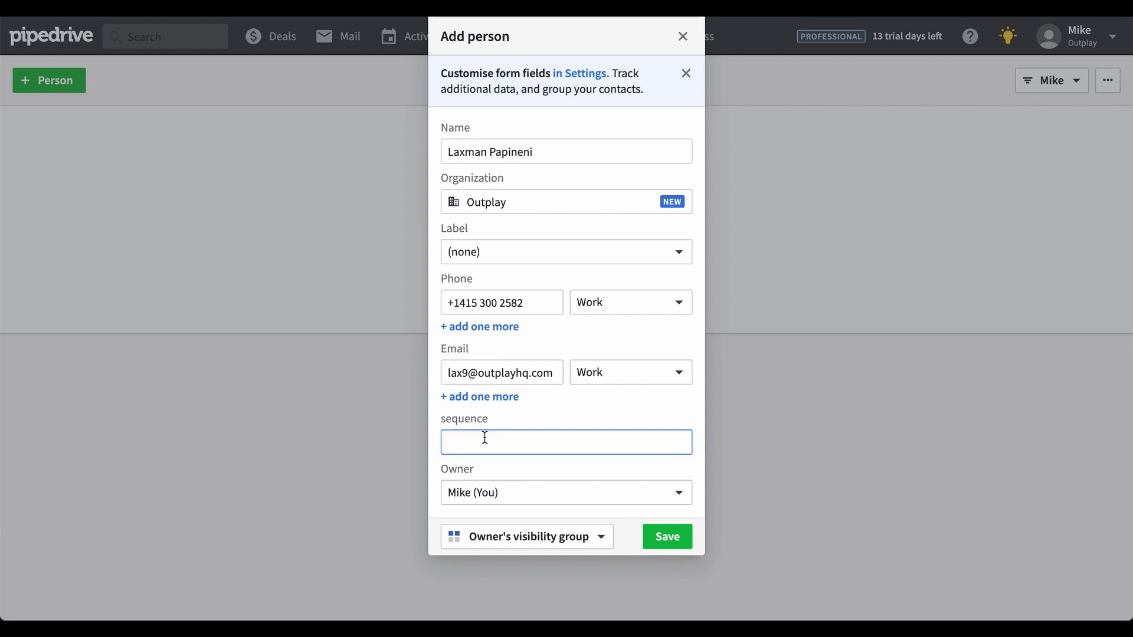
text(sf-)
text(jan)
text(2020)
click(668, 536)
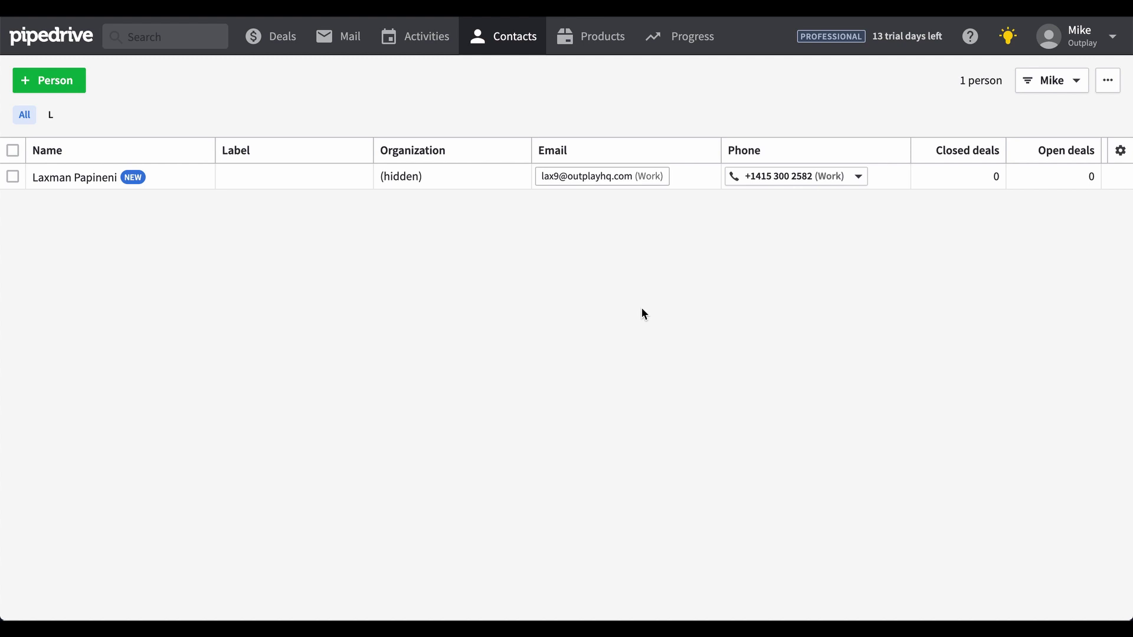
- Start a new people filter with the condition Person sequence is not empty
click(1075, 84)
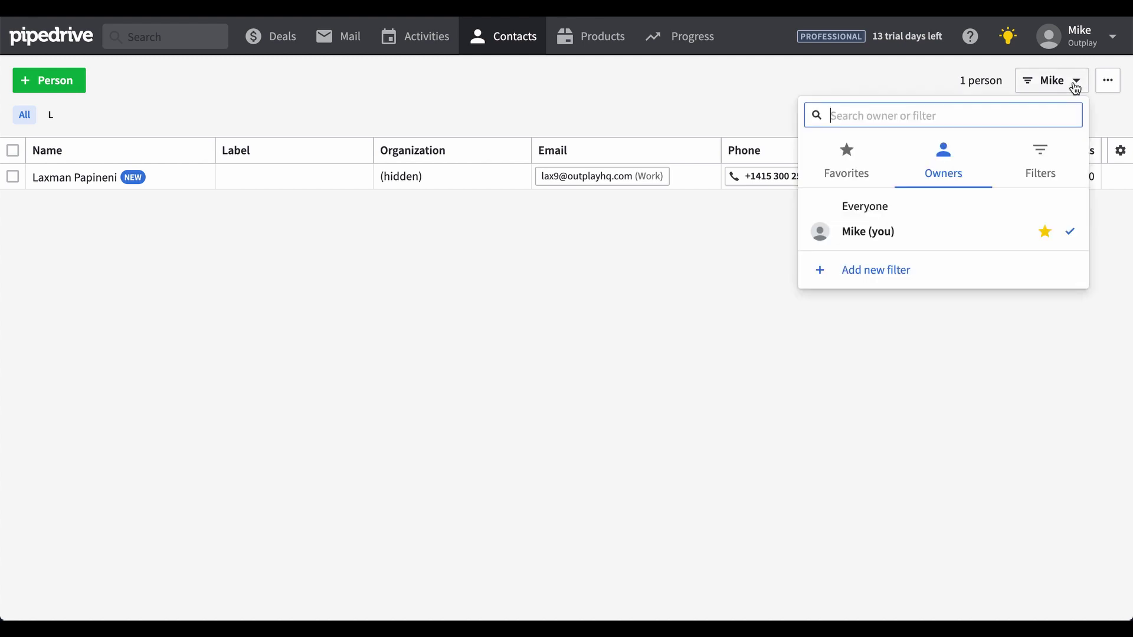
click(943, 262)
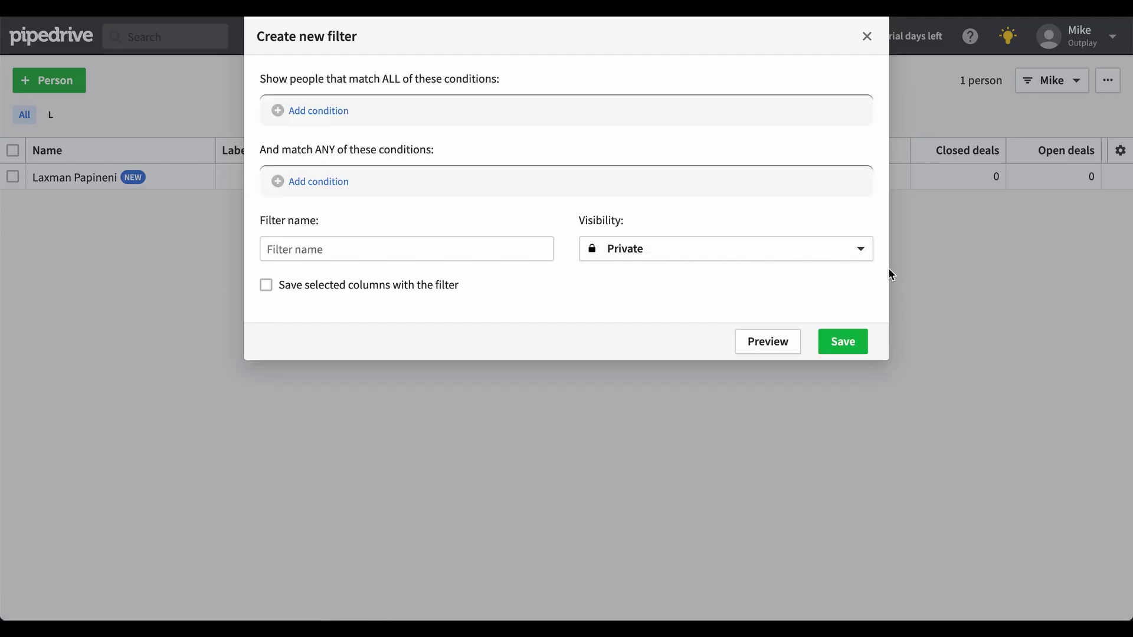
click(315, 111)
click(387, 124)
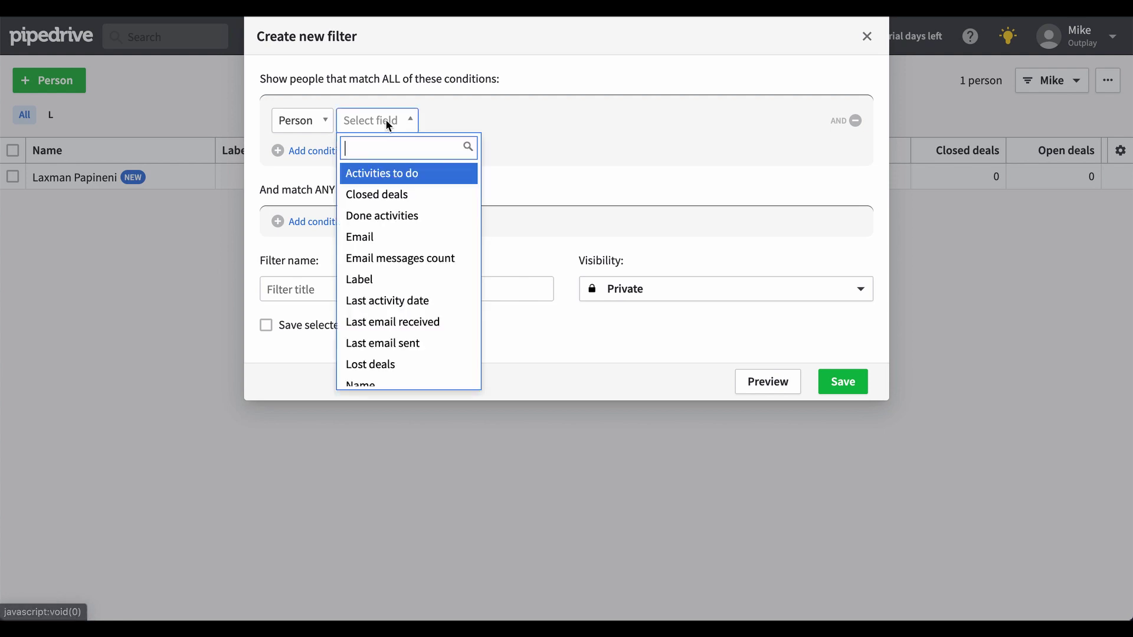
scroll(400, 266, down, 5)
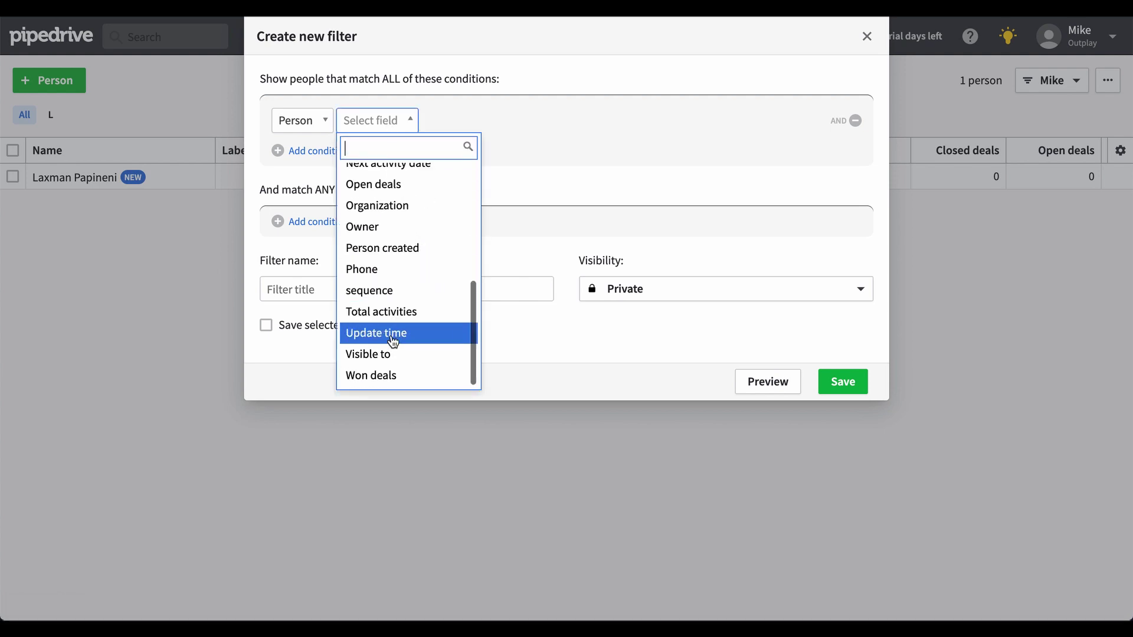
text(se)
click(383, 217)
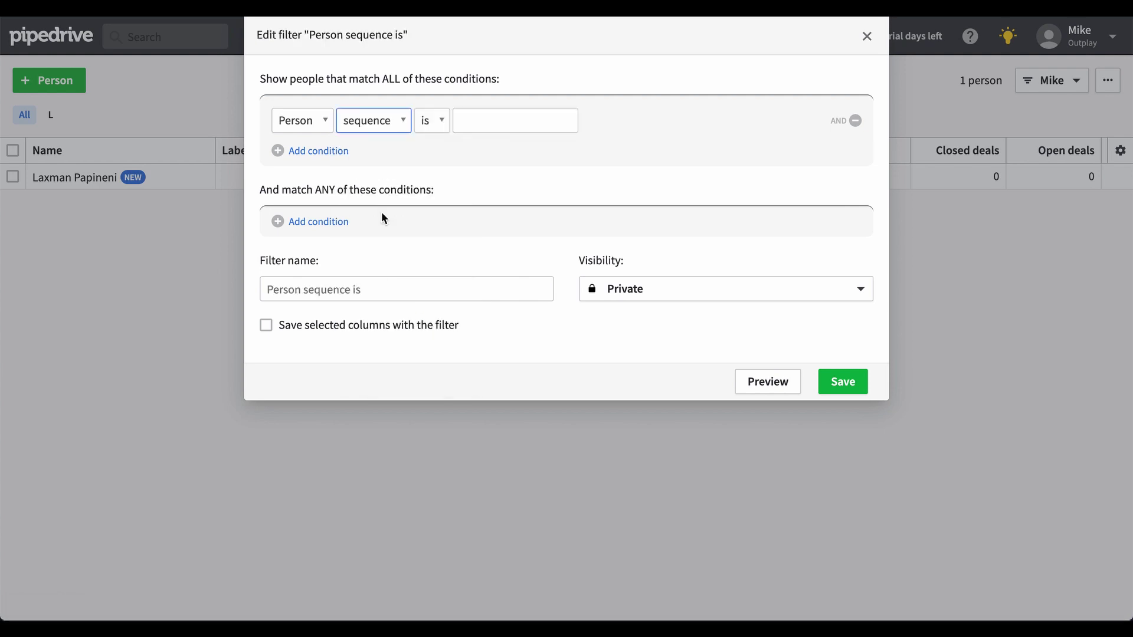
click(434, 124)
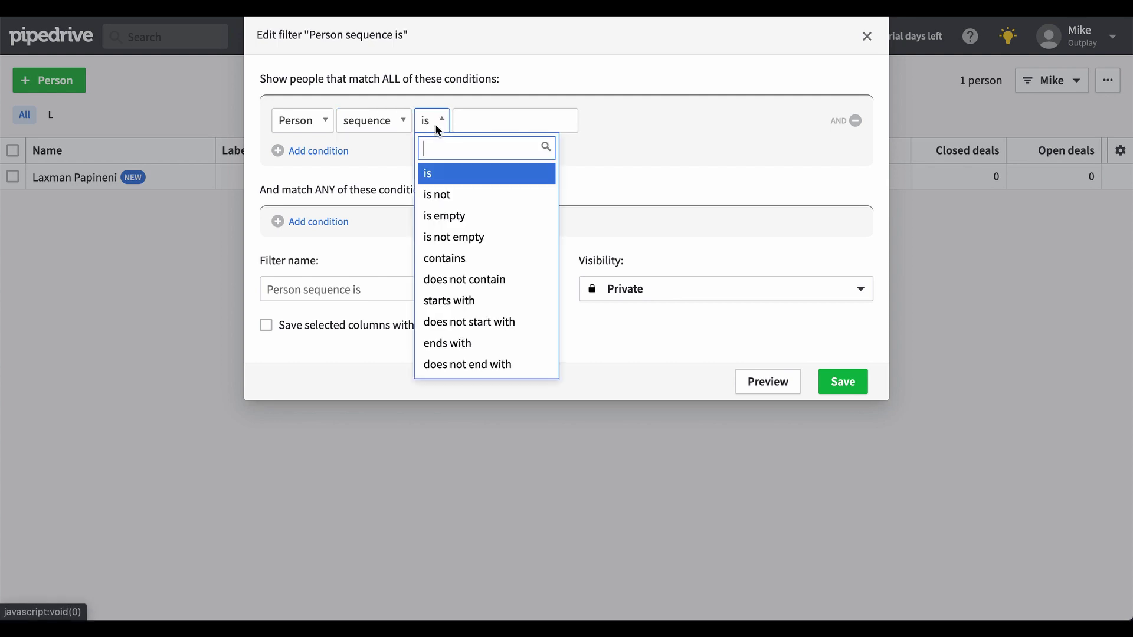
click(453, 236)
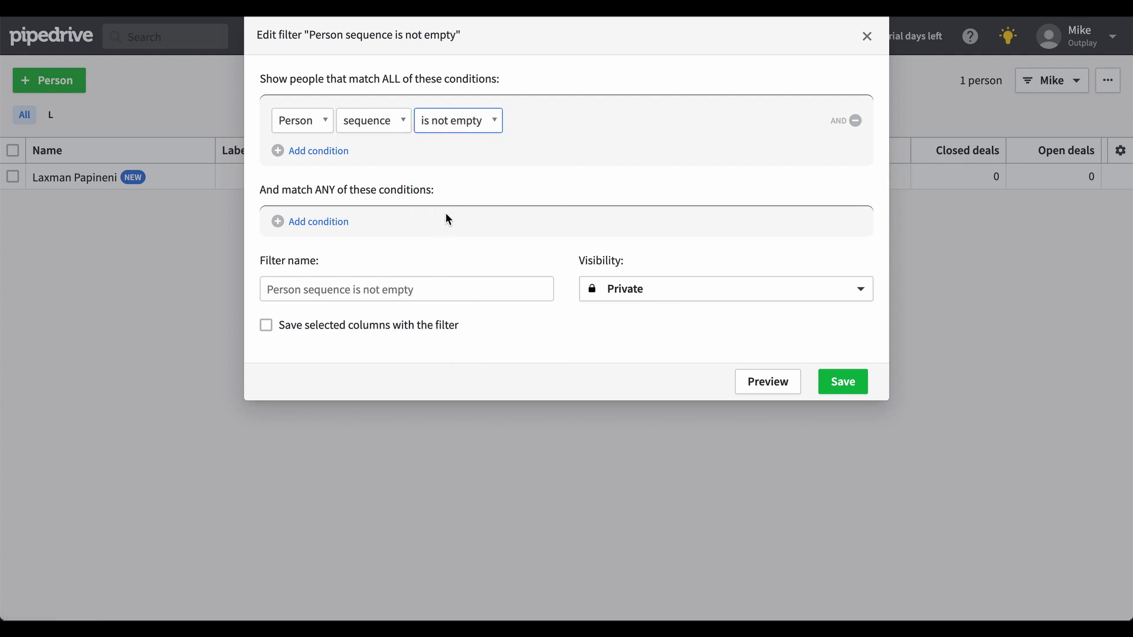
- Name the filter 'PD to OP', share it with the company, and save it
click(421, 289)
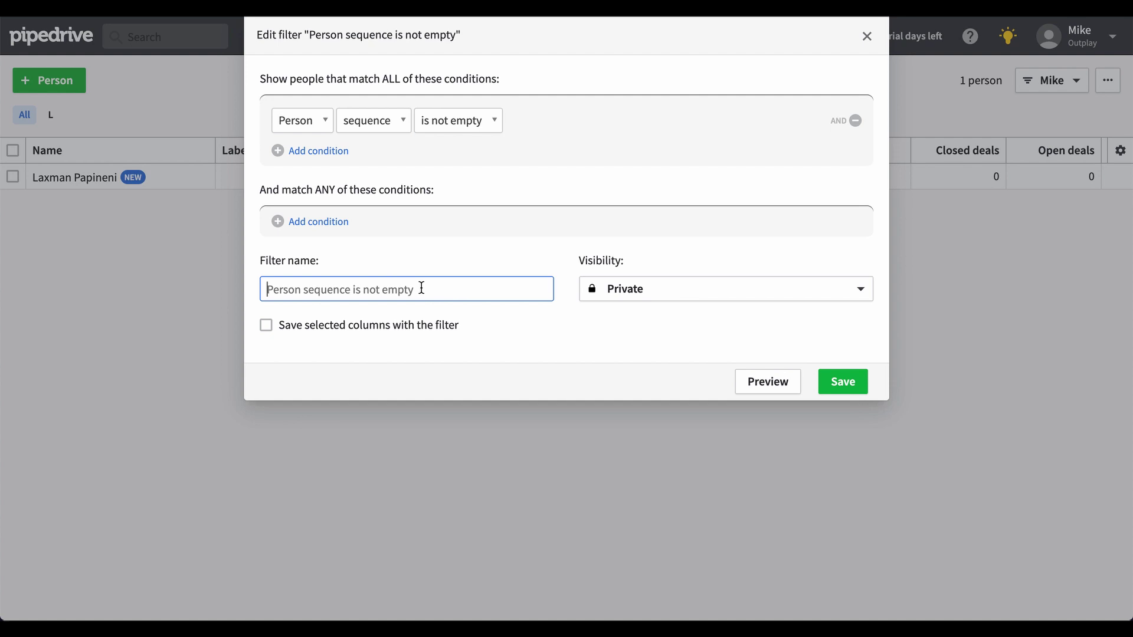
text(PD to OP)
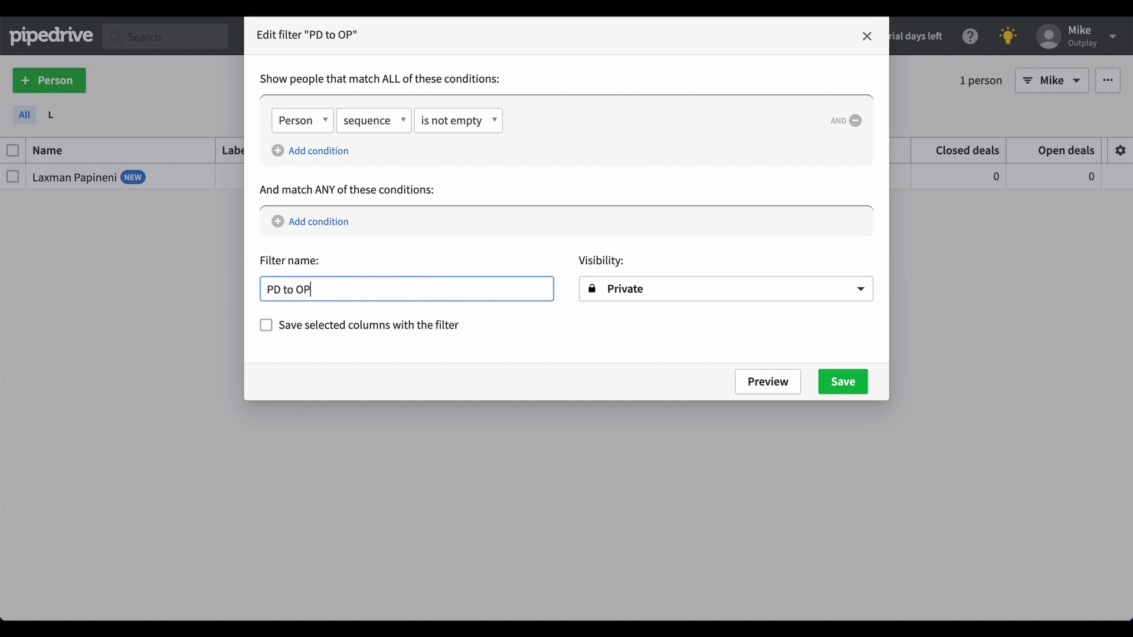
click(674, 288)
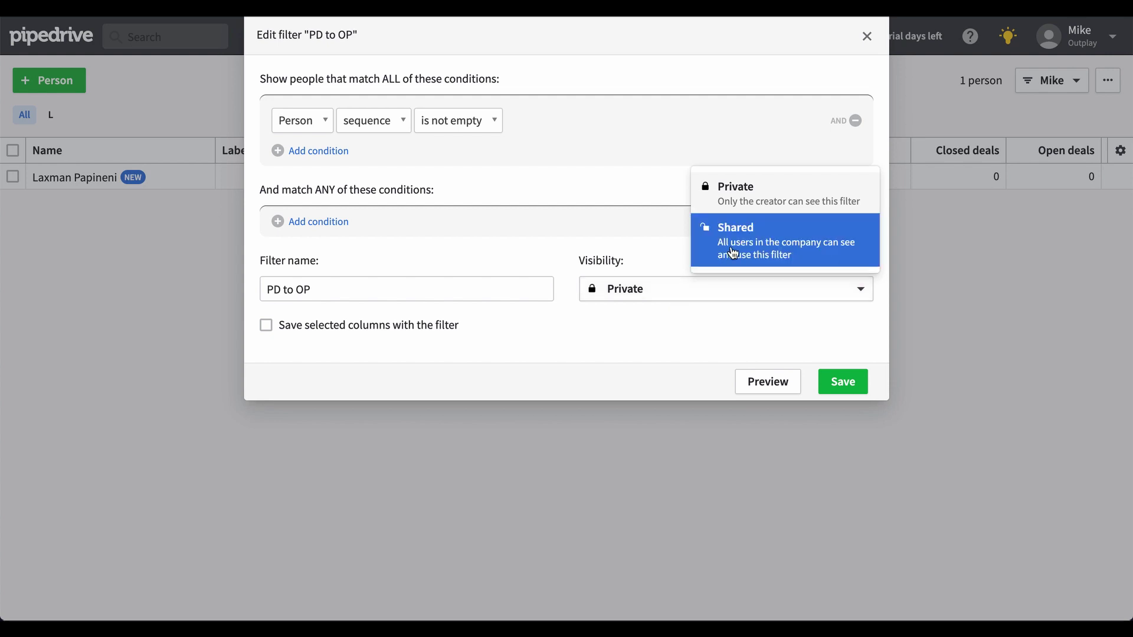
click(742, 249)
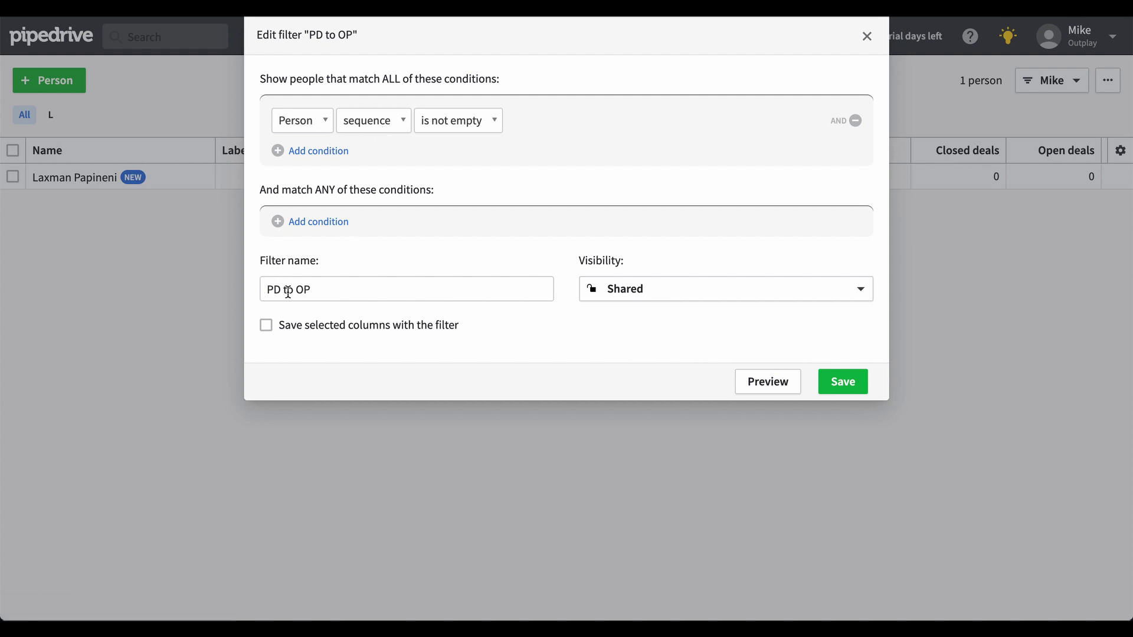
click(815, 387)
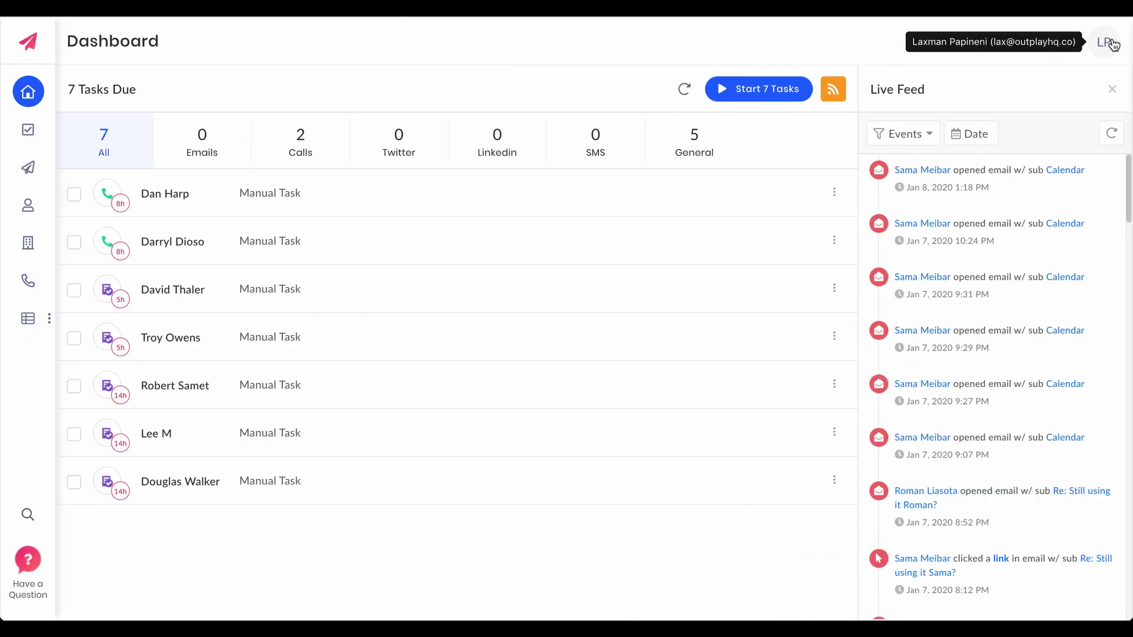
- Add an Outplay prospect custom field named 'sequence' of type text
click(1111, 45)
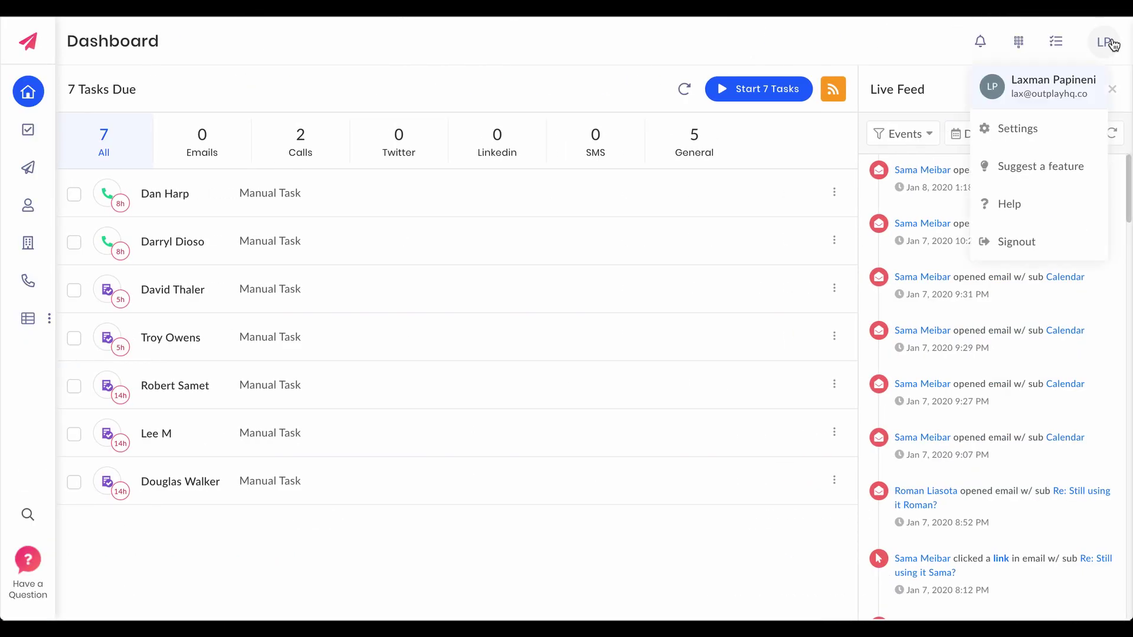
click(1022, 132)
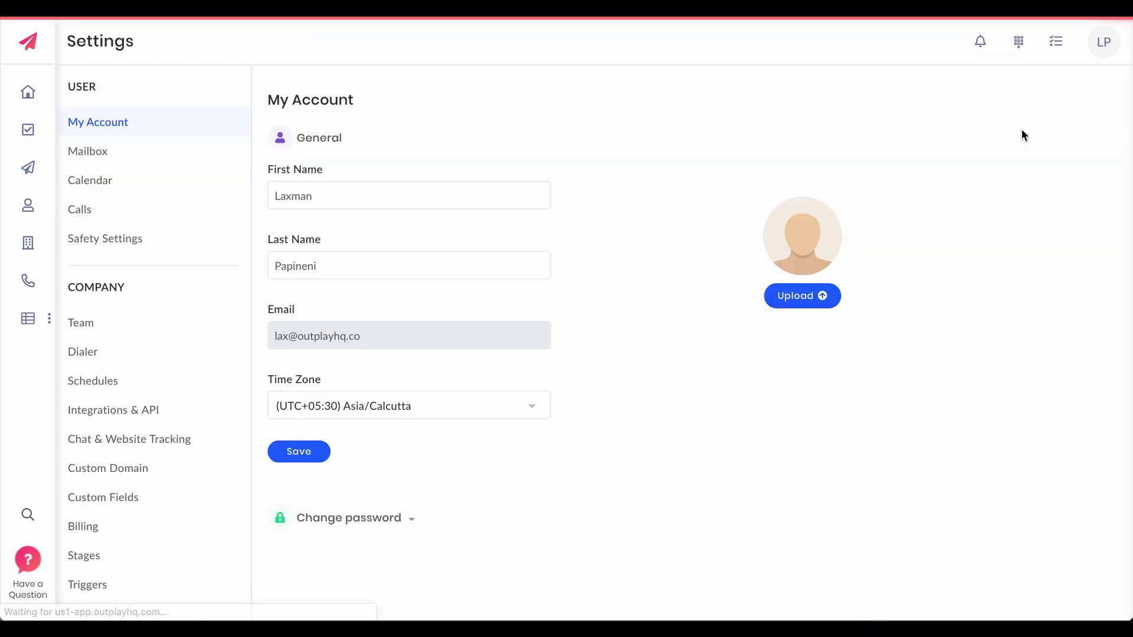
click(121, 498)
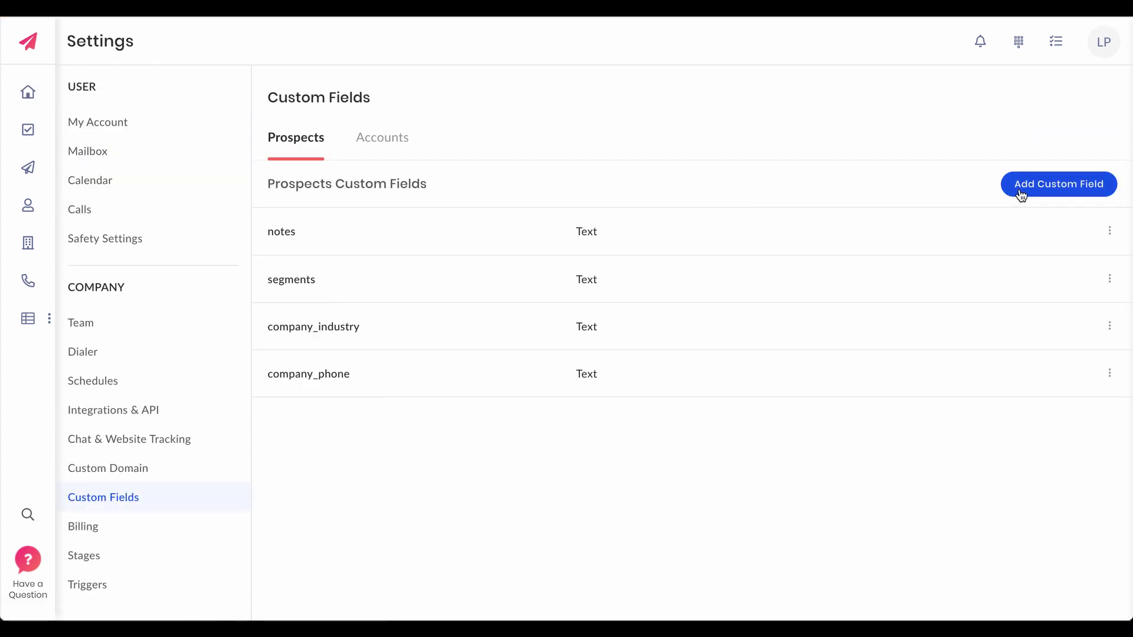
click(1058, 184)
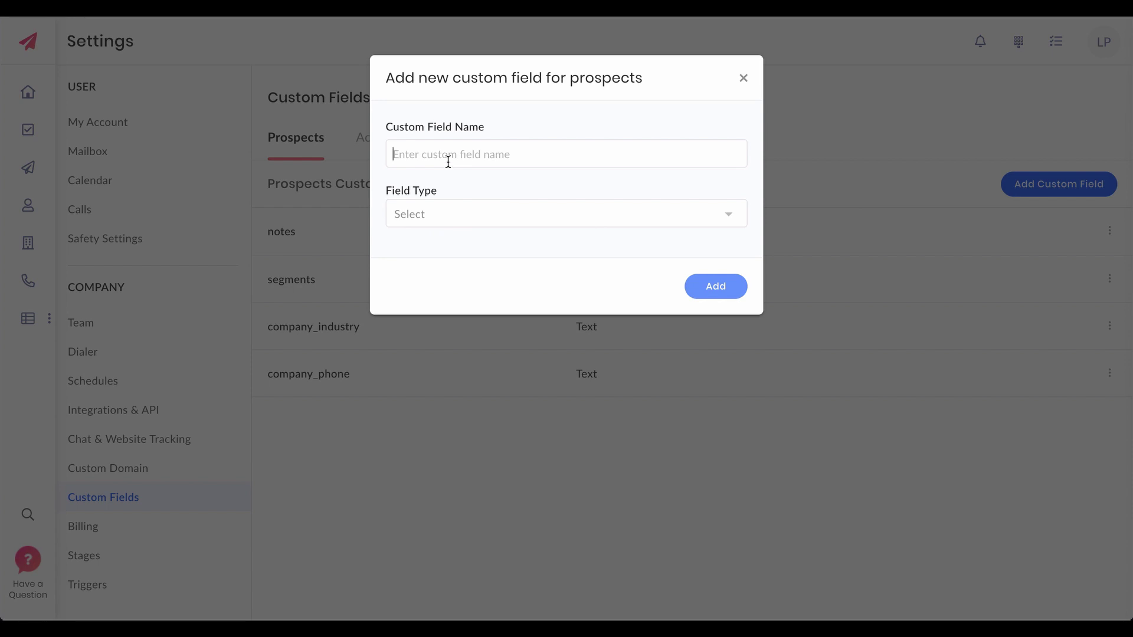
text(sequence)
click(453, 220)
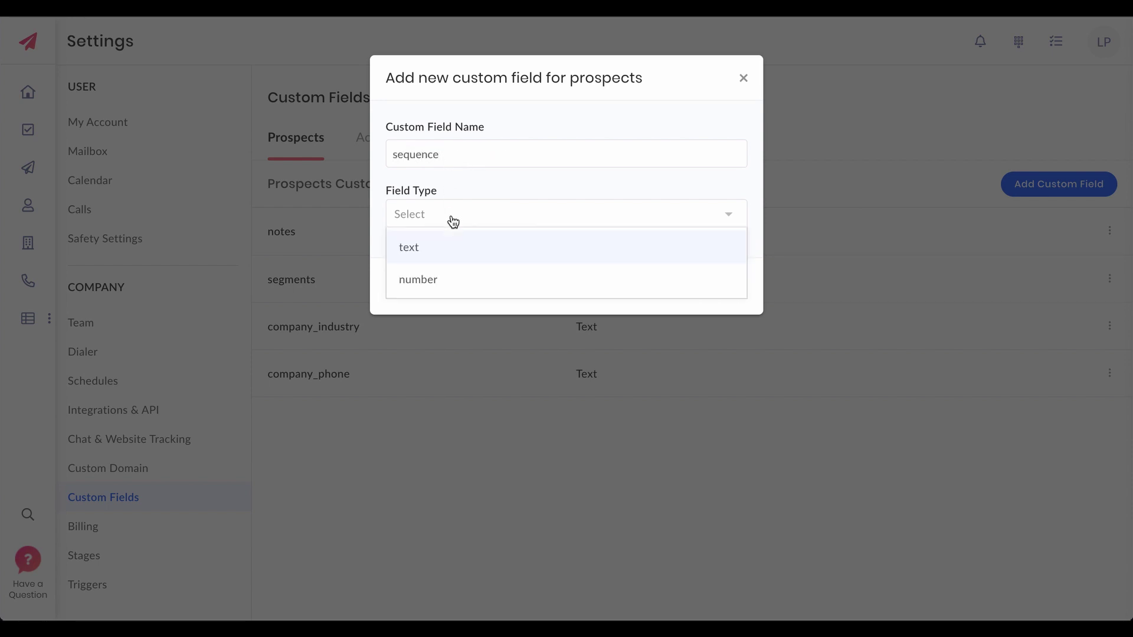
click(429, 250)
click(718, 288)
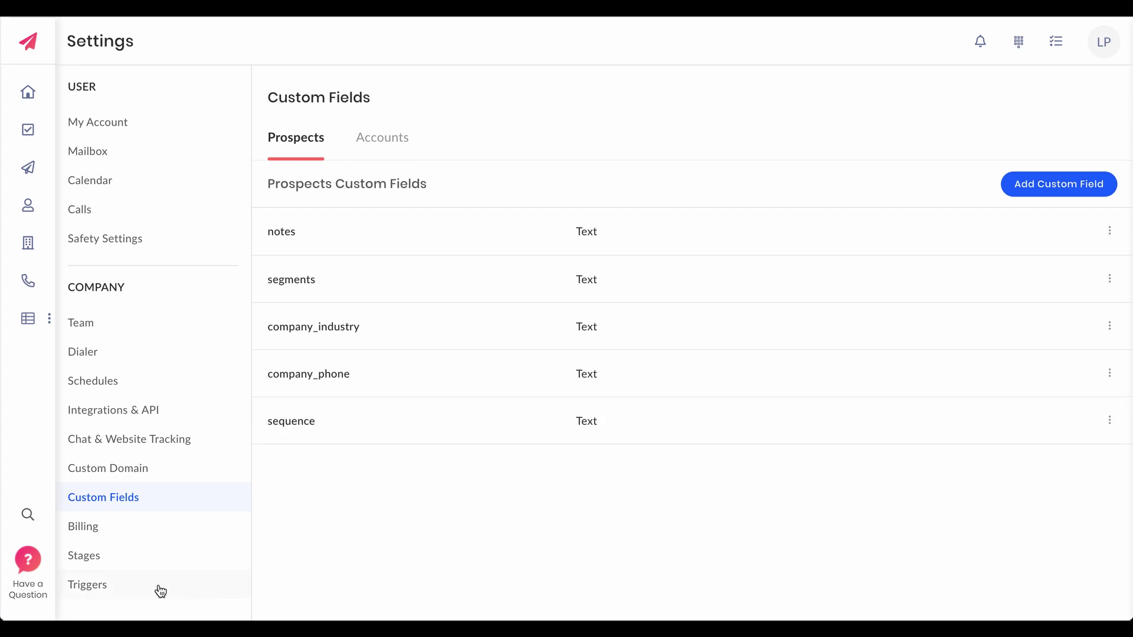
- Start a new trigger on prospect creation, with a criterion on the sequence field
click(98, 588)
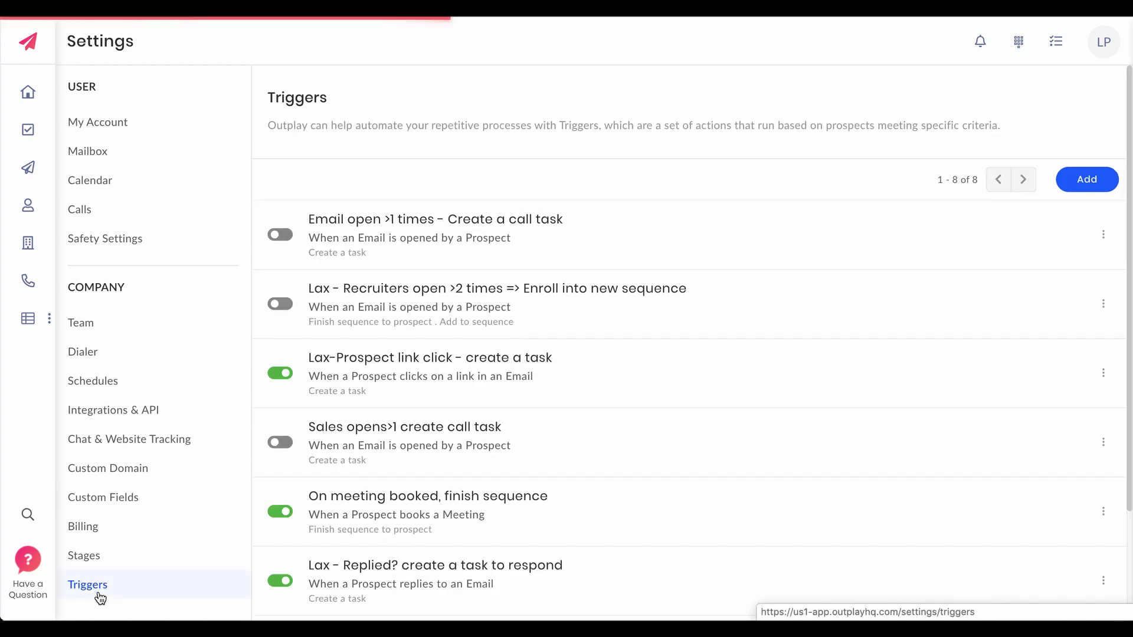
click(1087, 179)
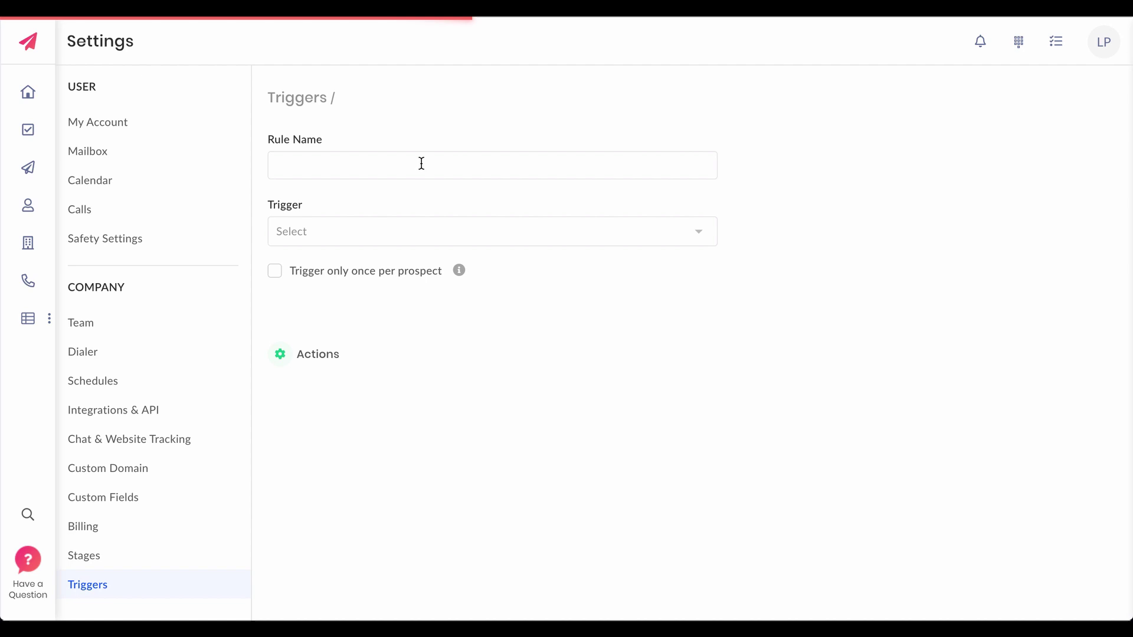
text(P)
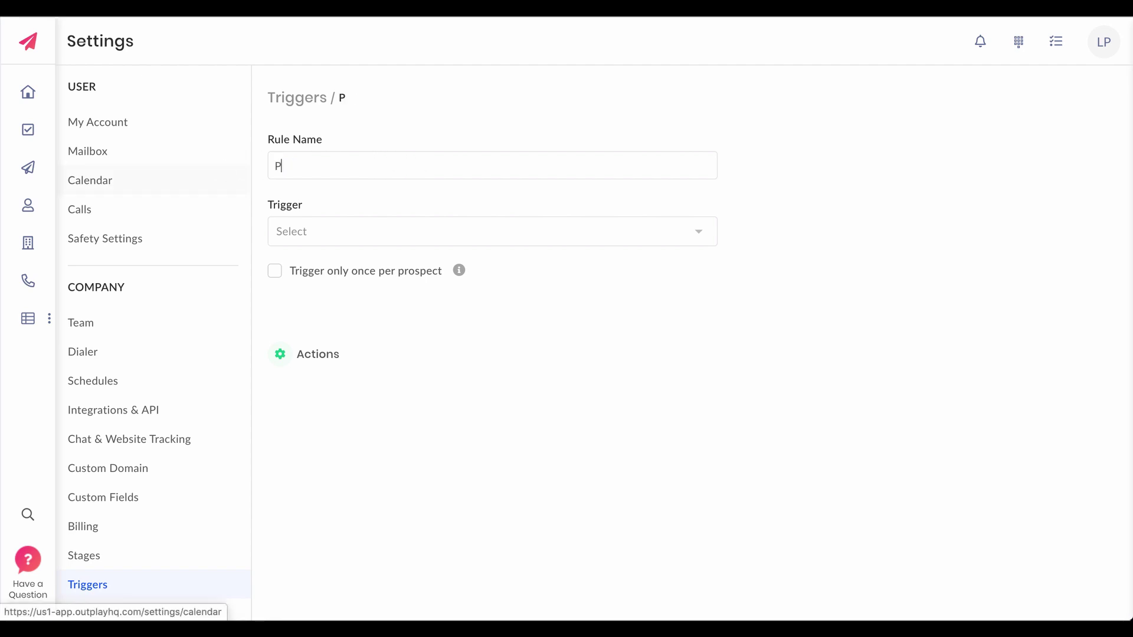
text(D contacts)
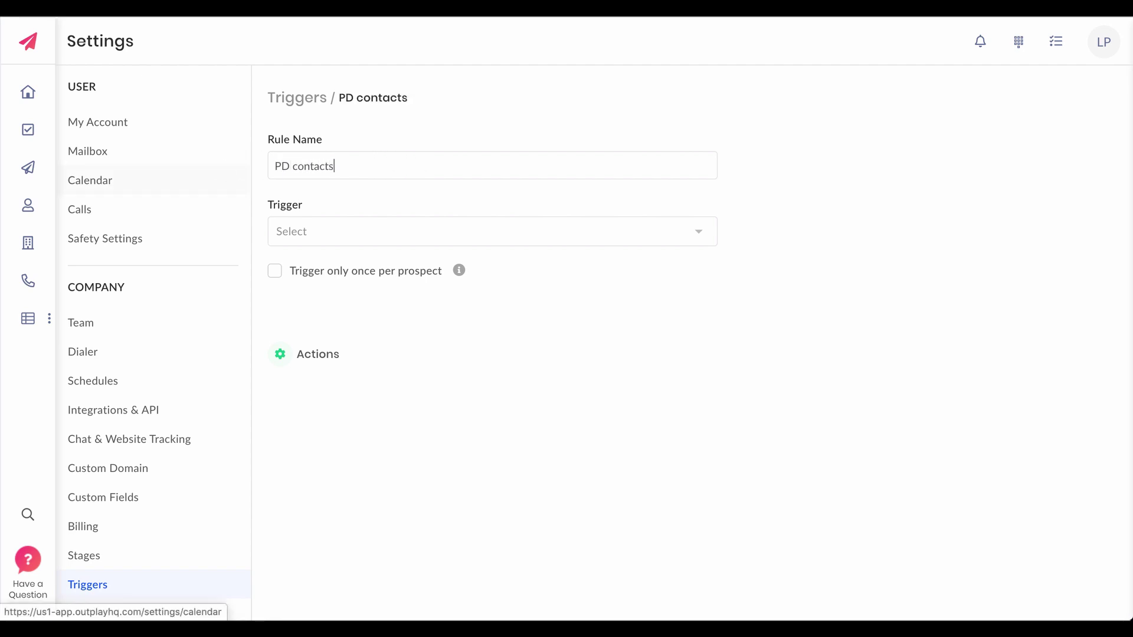
text( to OP sequences)
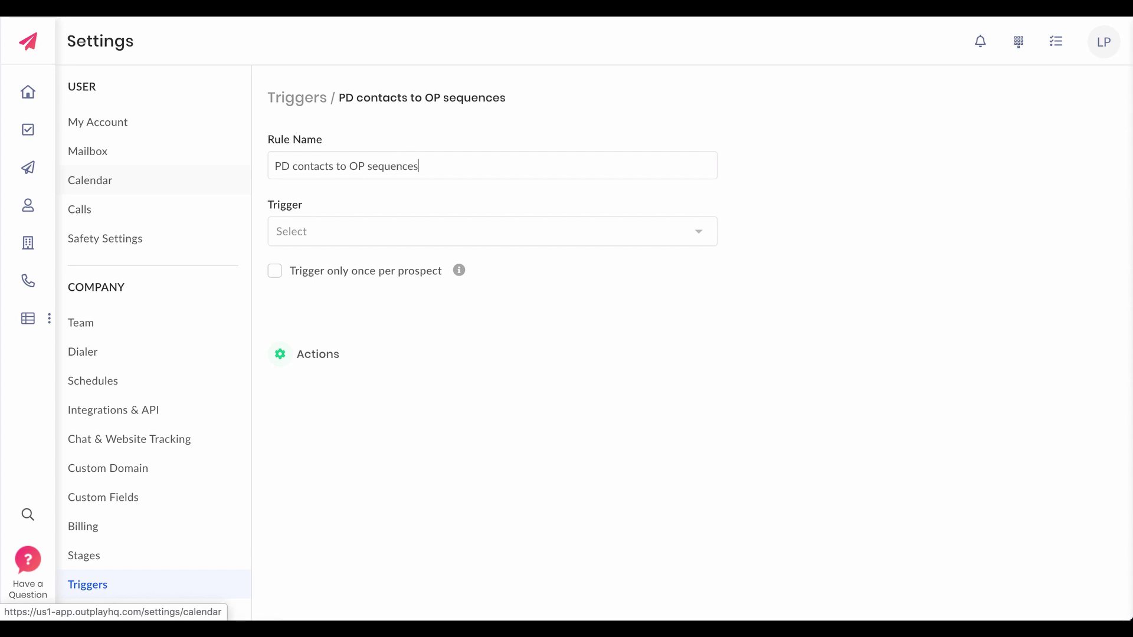
text( automatically)
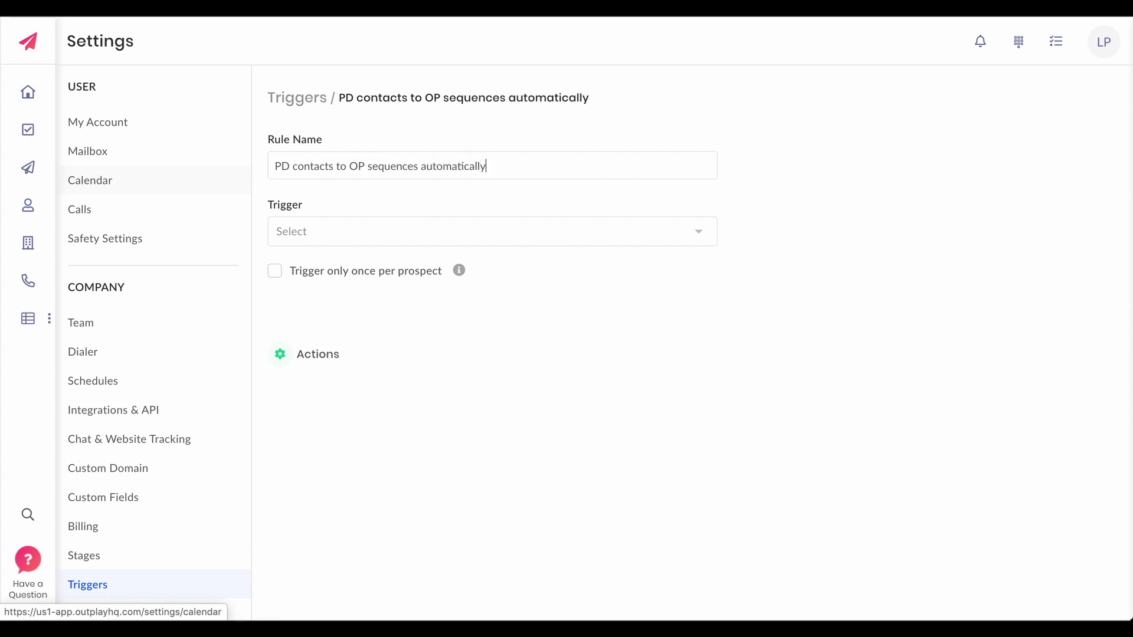
click(333, 227)
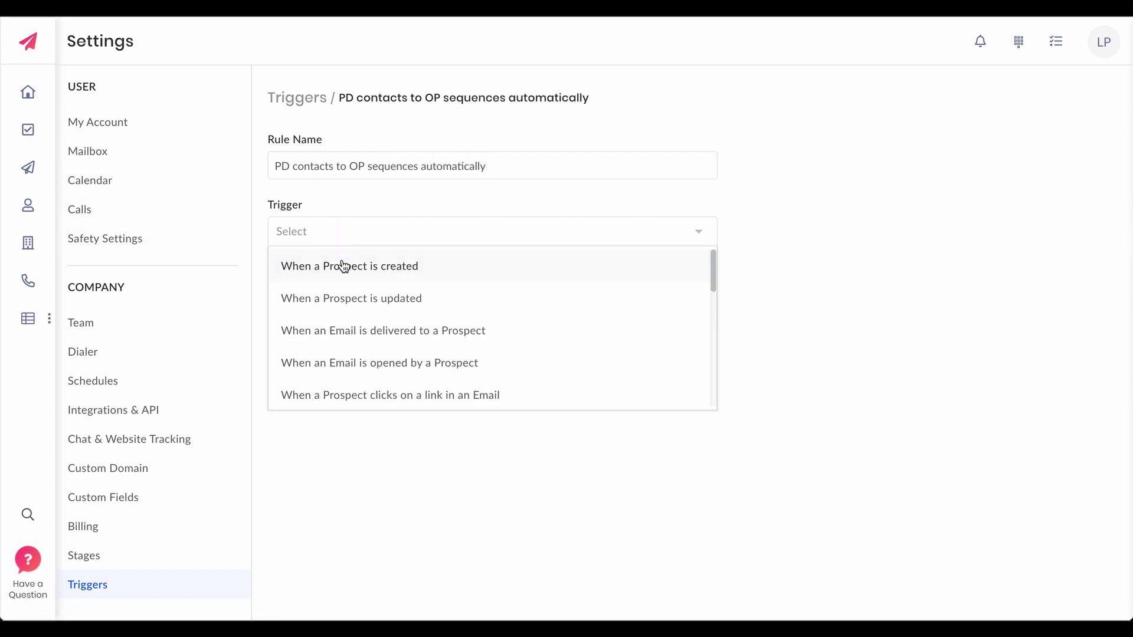
click(368, 271)
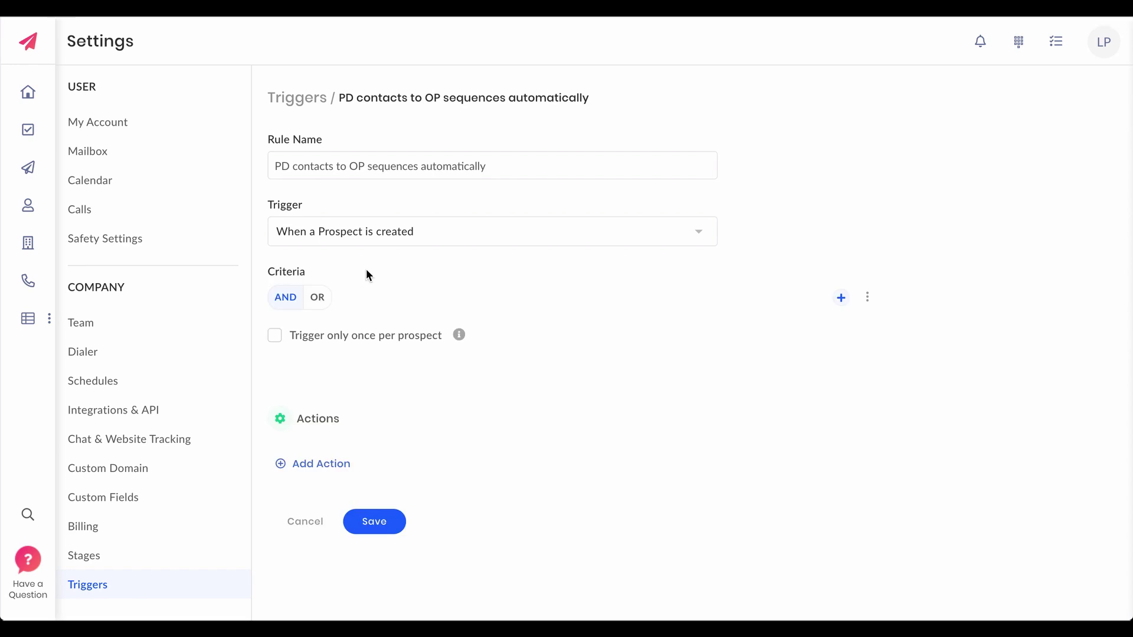
click(841, 298)
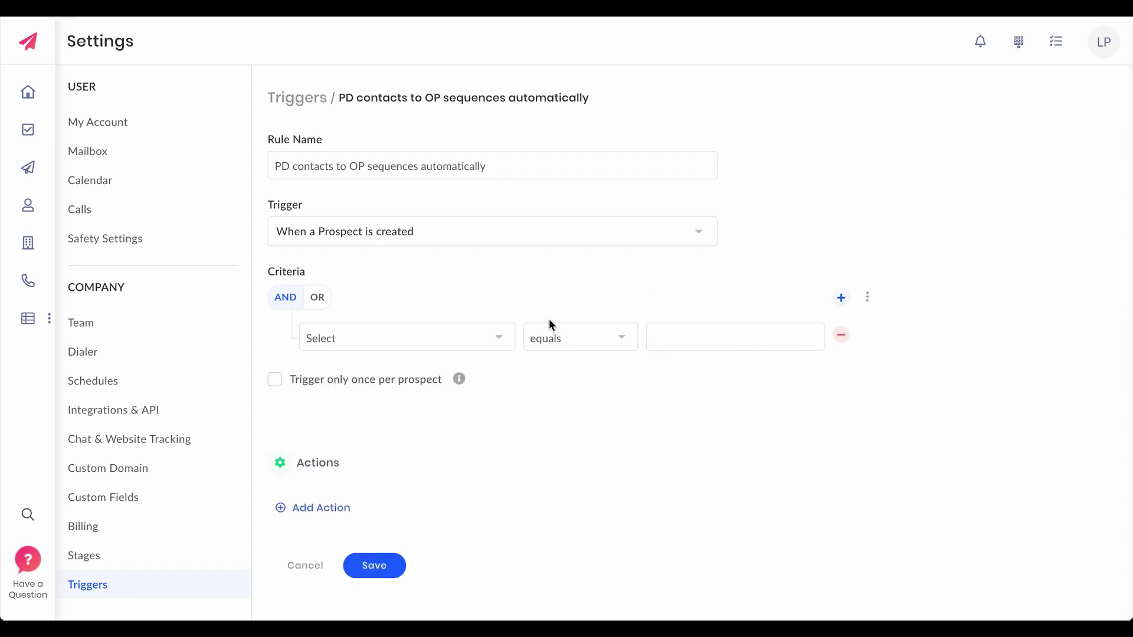
click(467, 337)
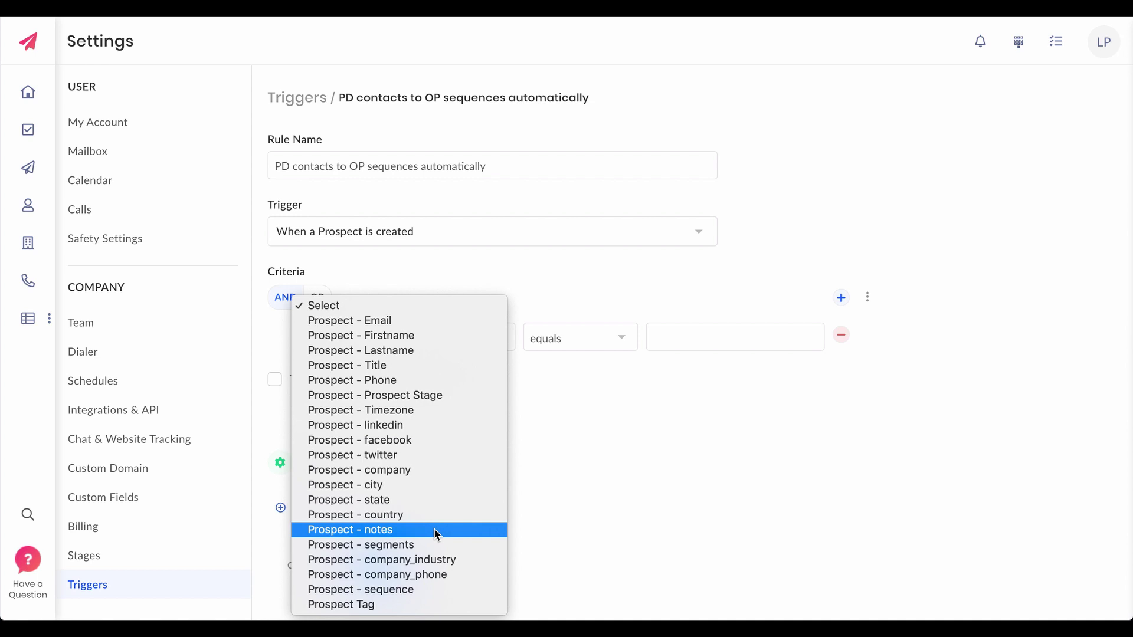
click(409, 589)
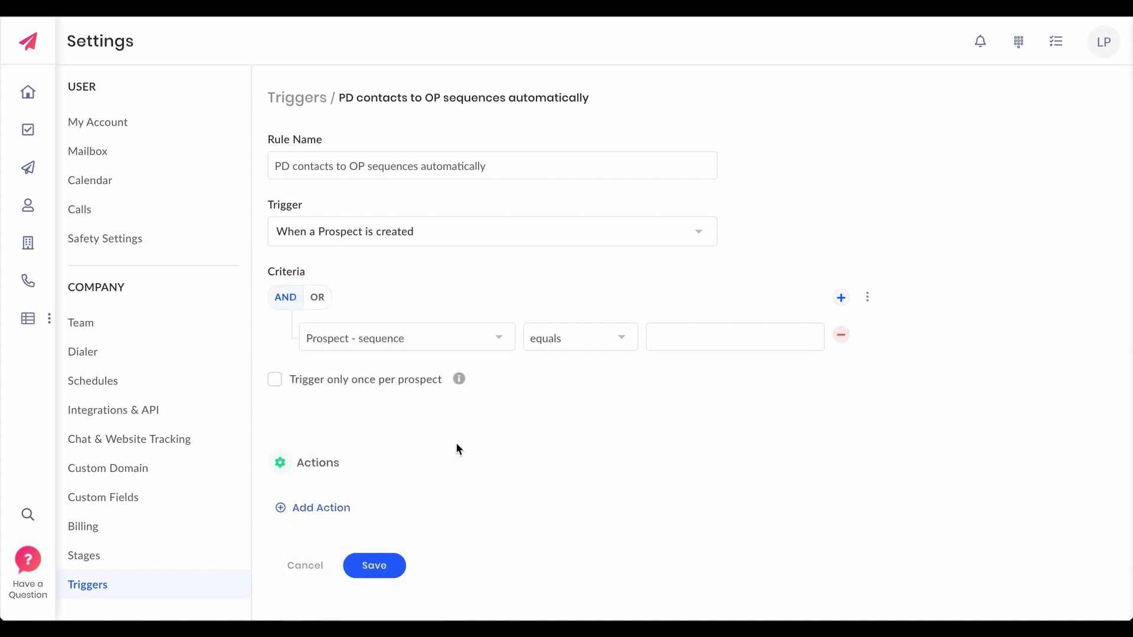
text(sf)
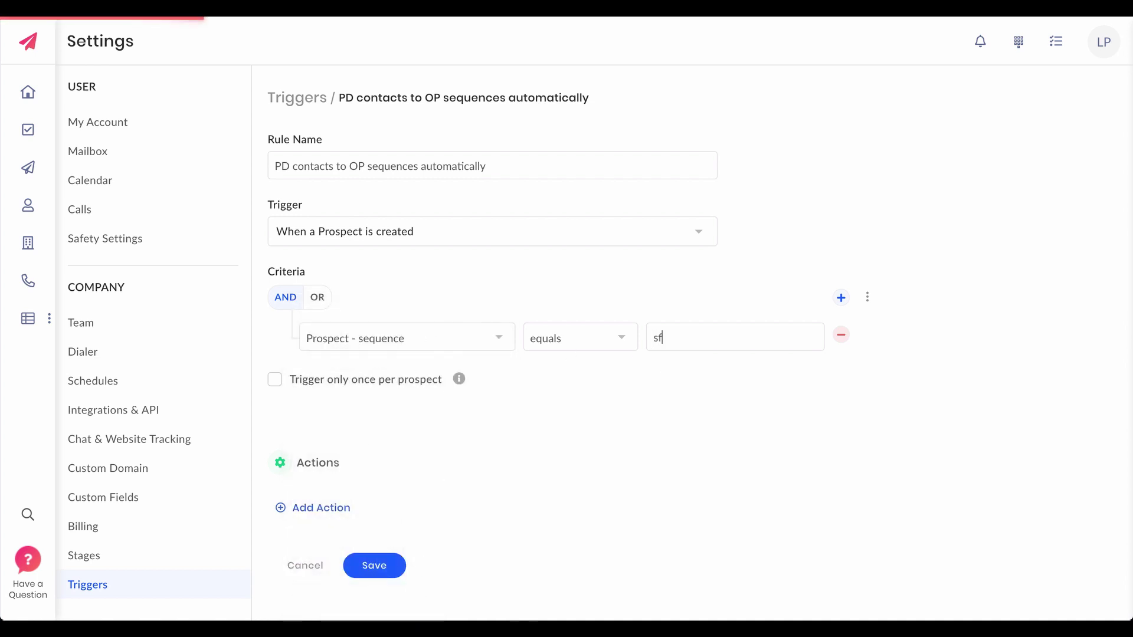
text(-j)
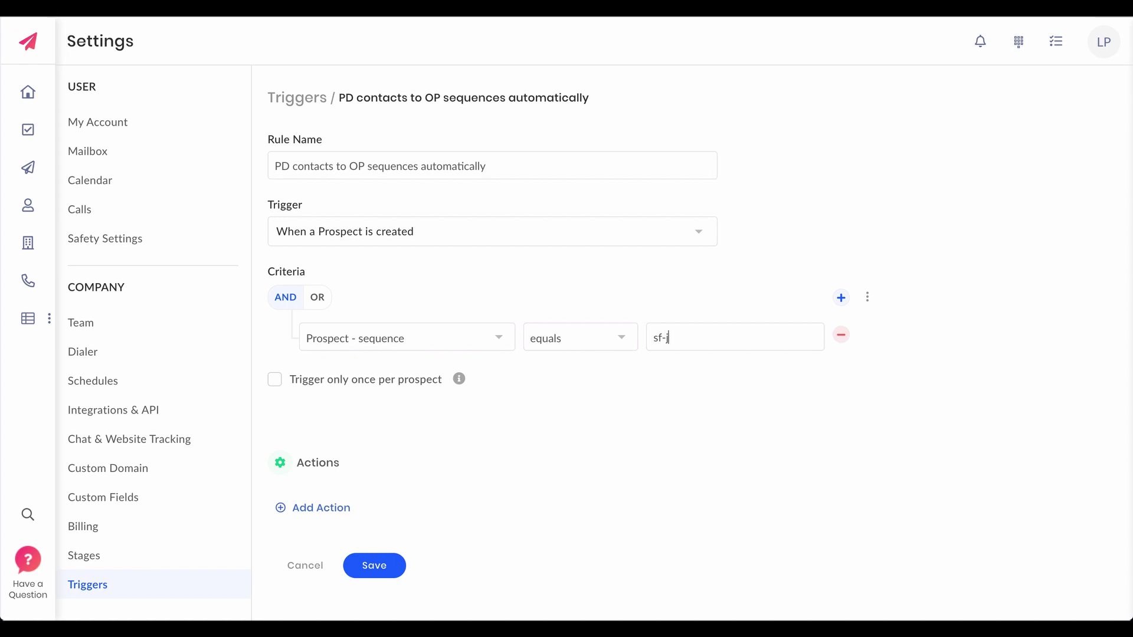
text(an2020)
- Run the trigger once per prospect, add prospects to Casual Followup, and save it
click(274, 378)
click(320, 507)
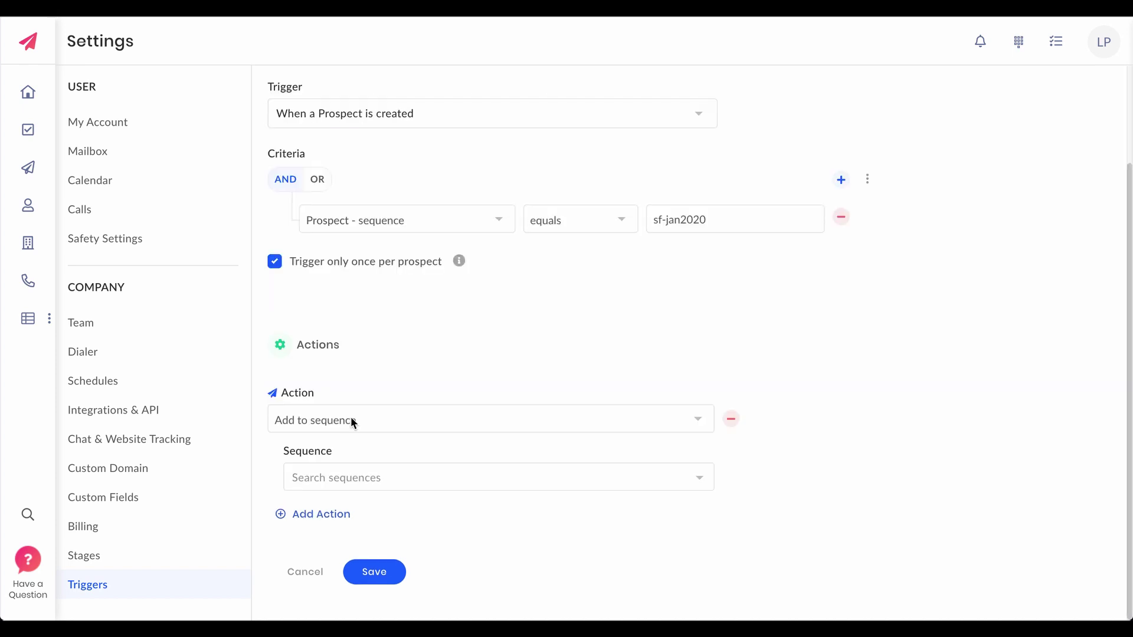
click(352, 479)
scroll(402, 393, down, 3)
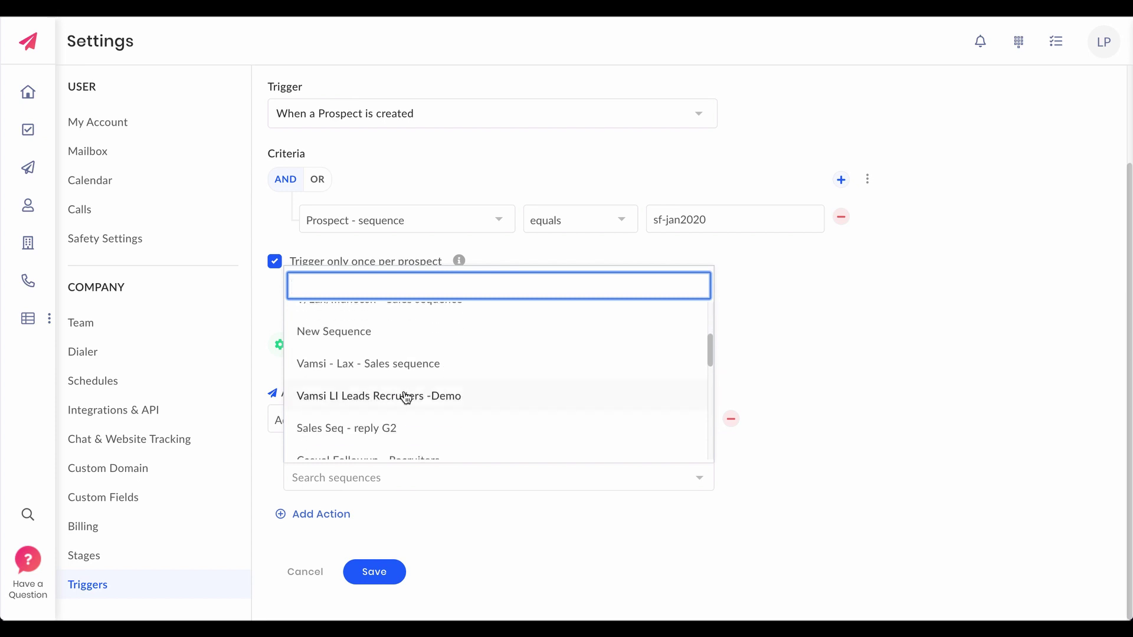
scroll(405, 397, down, 2)
scroll(405, 397, down, 2)
scroll(405, 396, down, 2)
scroll(405, 397, down, 1)
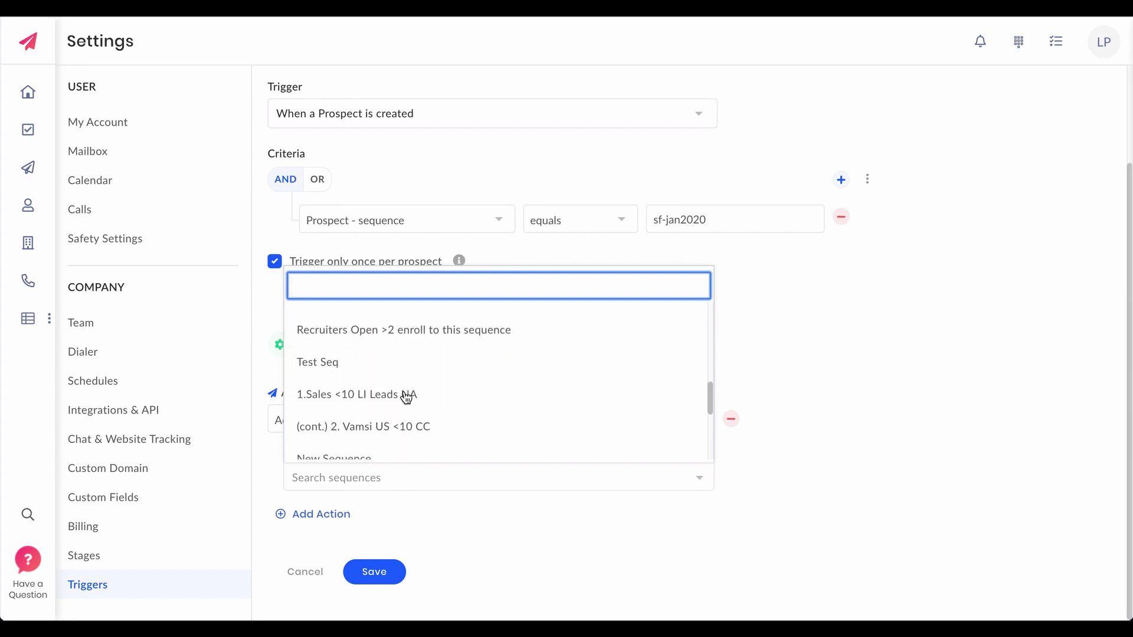
scroll(406, 397, down, 2)
scroll(406, 396, down, 2)
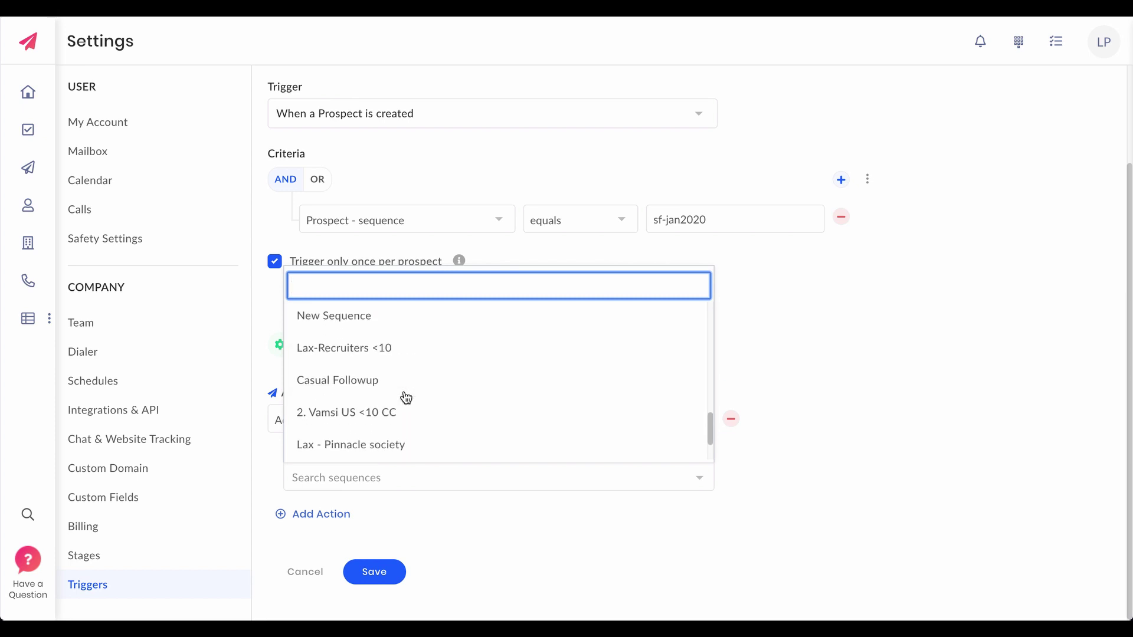
click(350, 365)
click(386, 574)
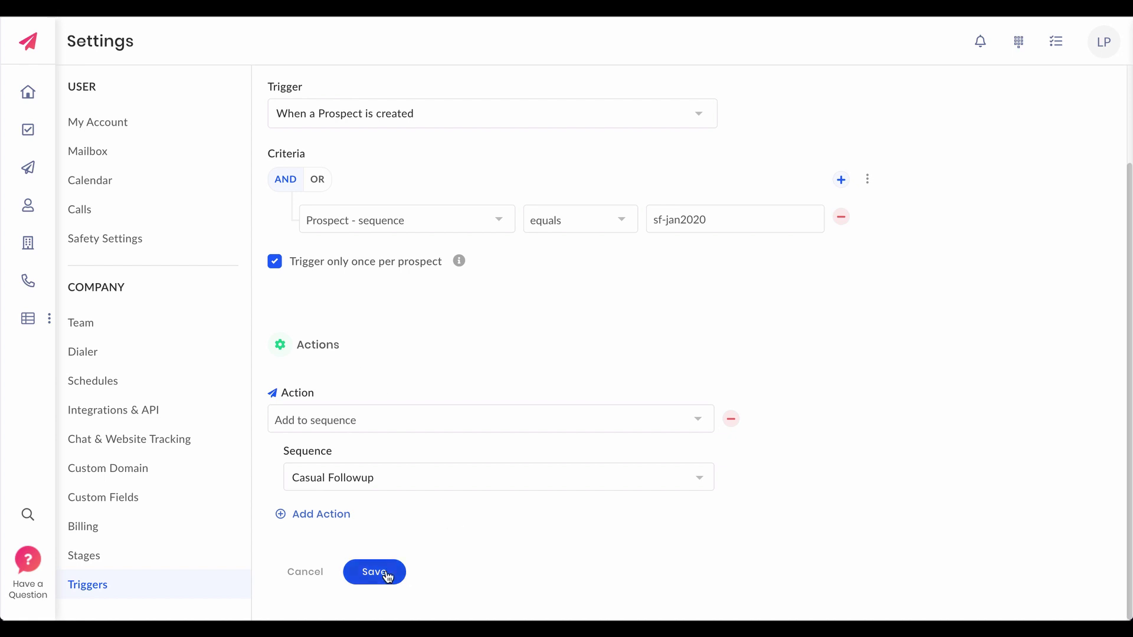
click(173, 416)
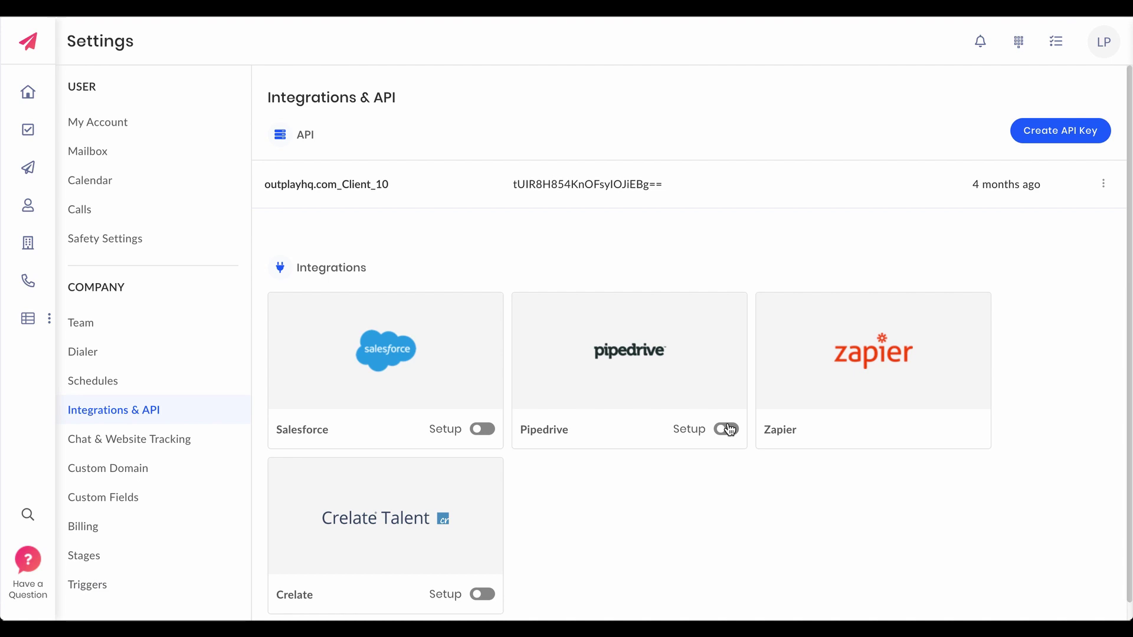
- Enable Pipedrive setup, log in to Pipedrive, and authorize installing the Outplay app
click(725, 429)
click(253, 177)
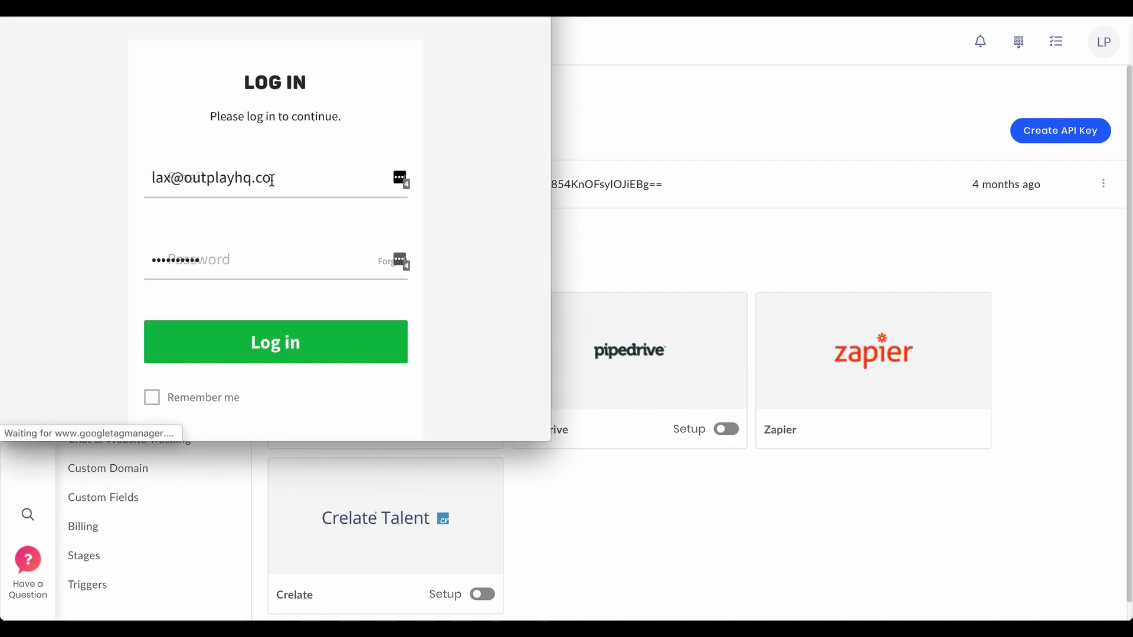
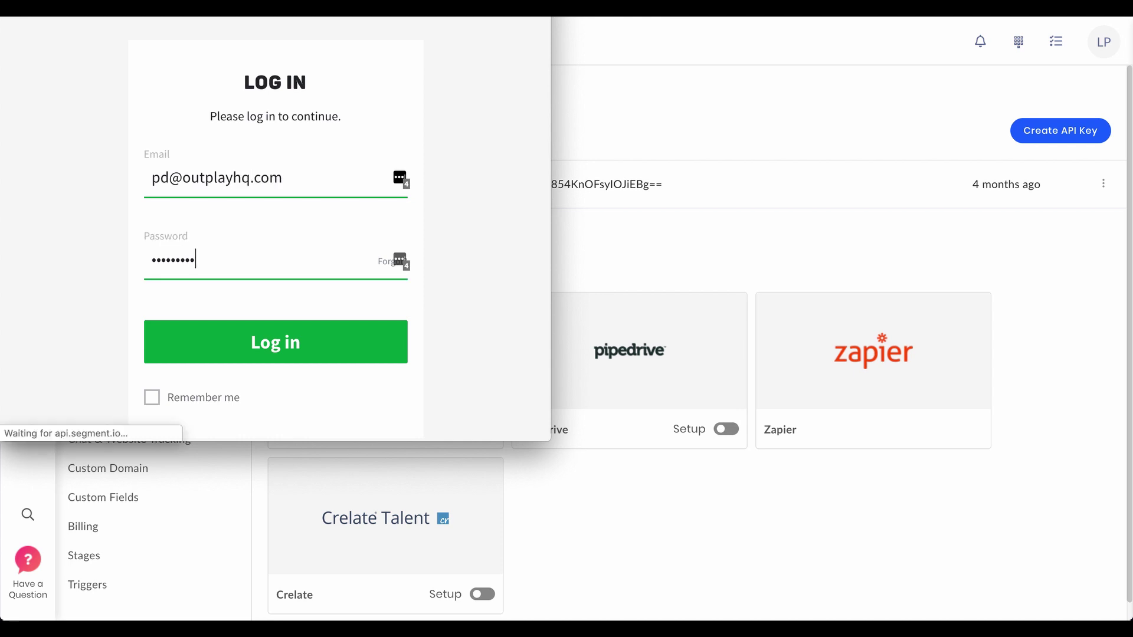
key(Return)
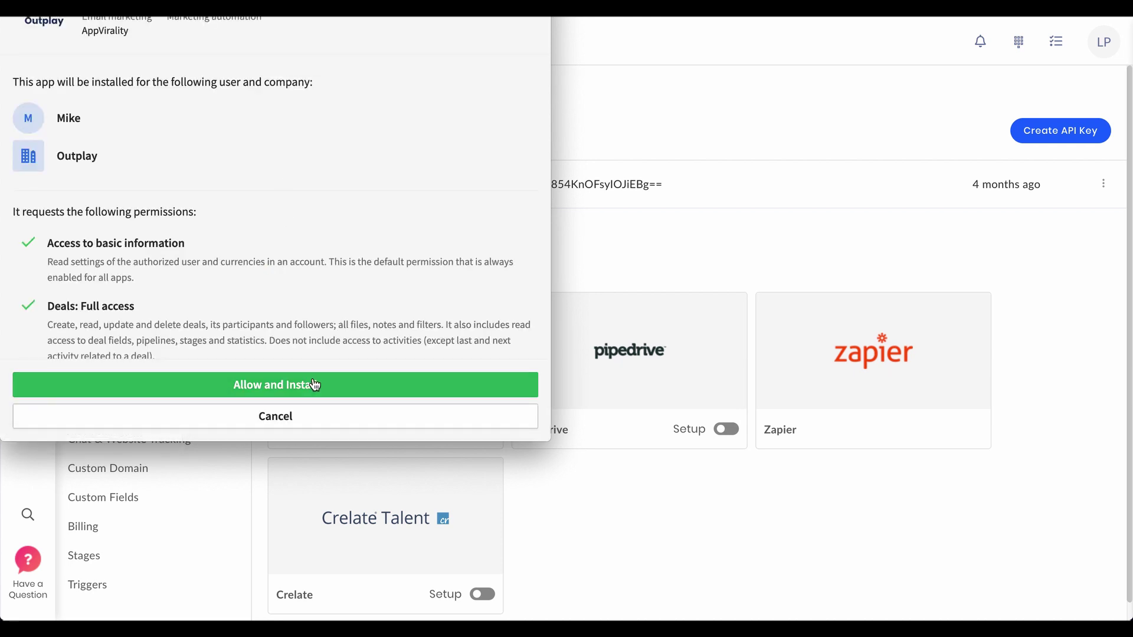
click(314, 386)
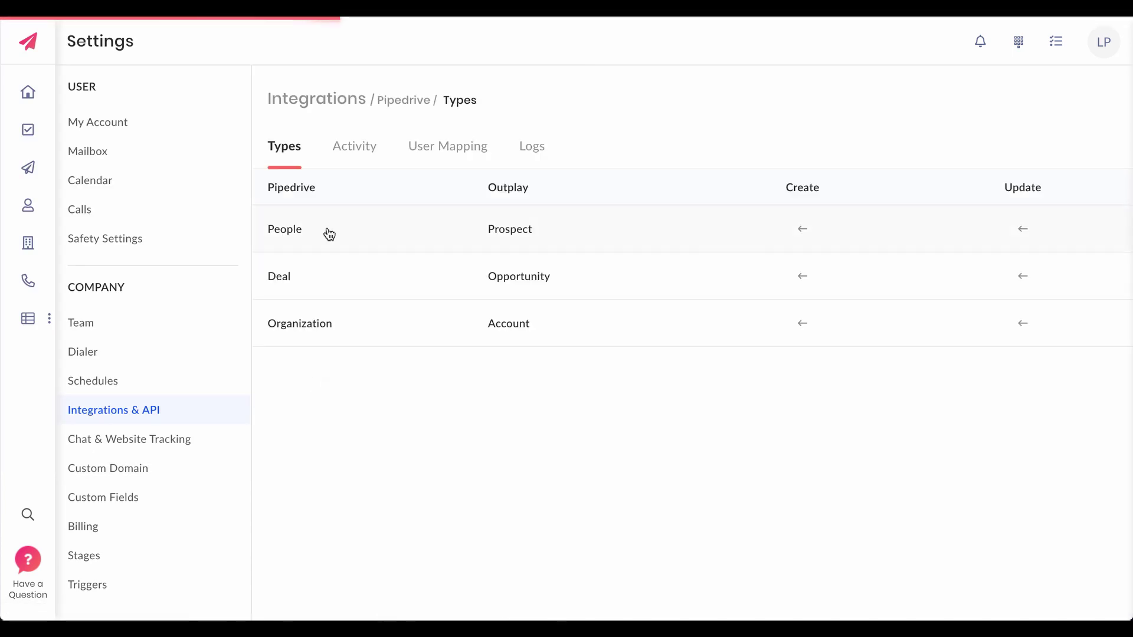
- In People field mapping, link sequence to Pipedrive's sequence with BiDirectional sync and save
click(326, 228)
click(362, 150)
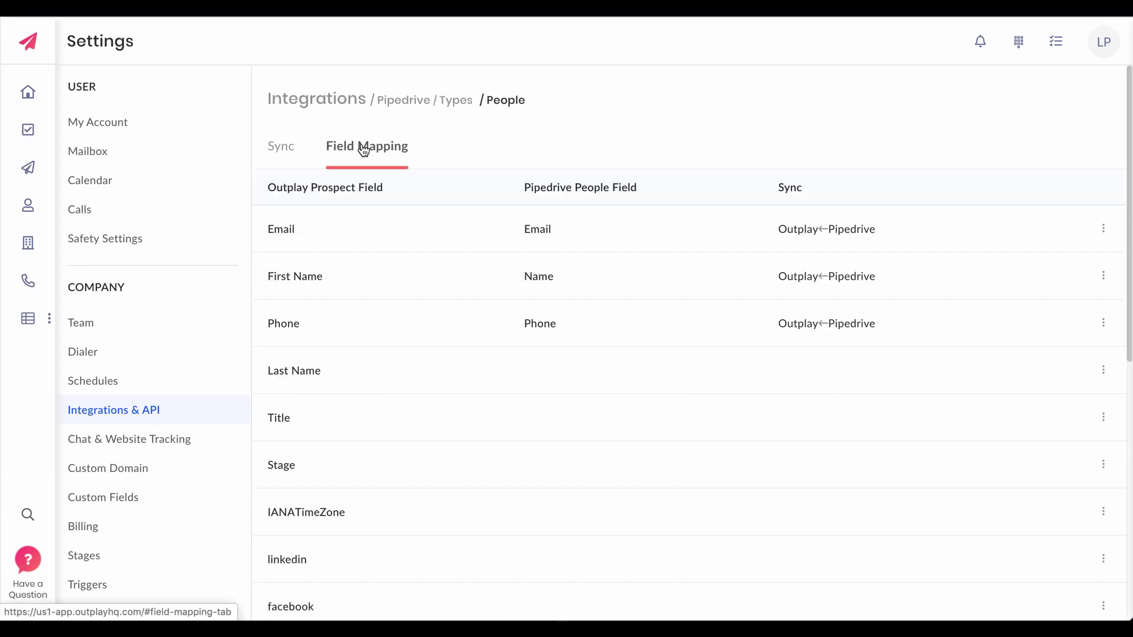
scroll(446, 351, down, 5)
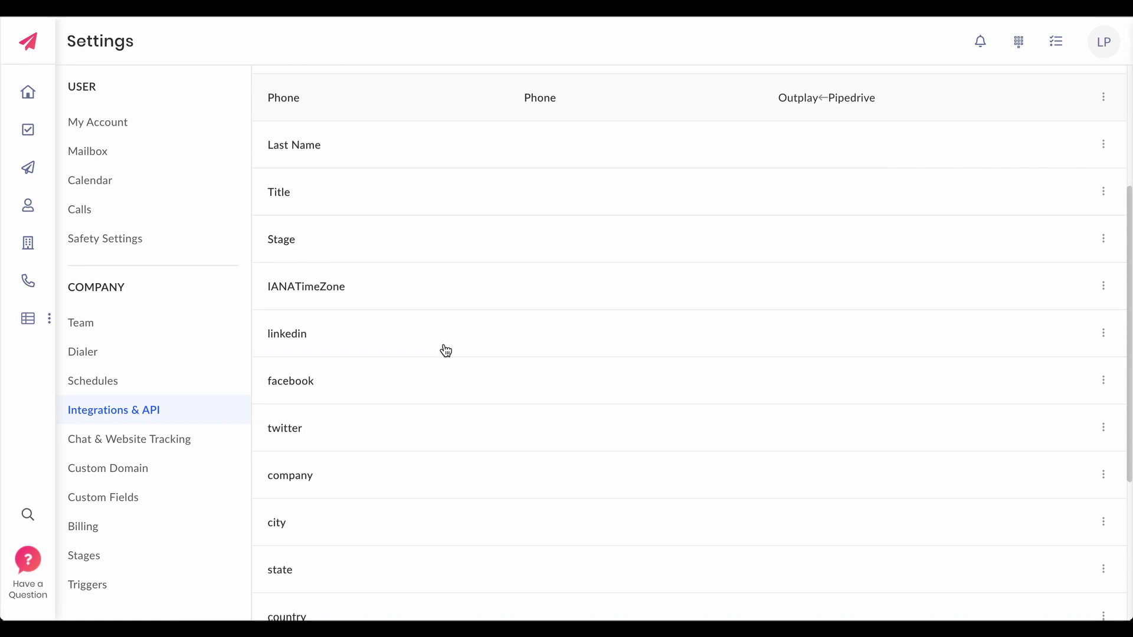
scroll(446, 351, down, 5)
scroll(447, 350, down, 1)
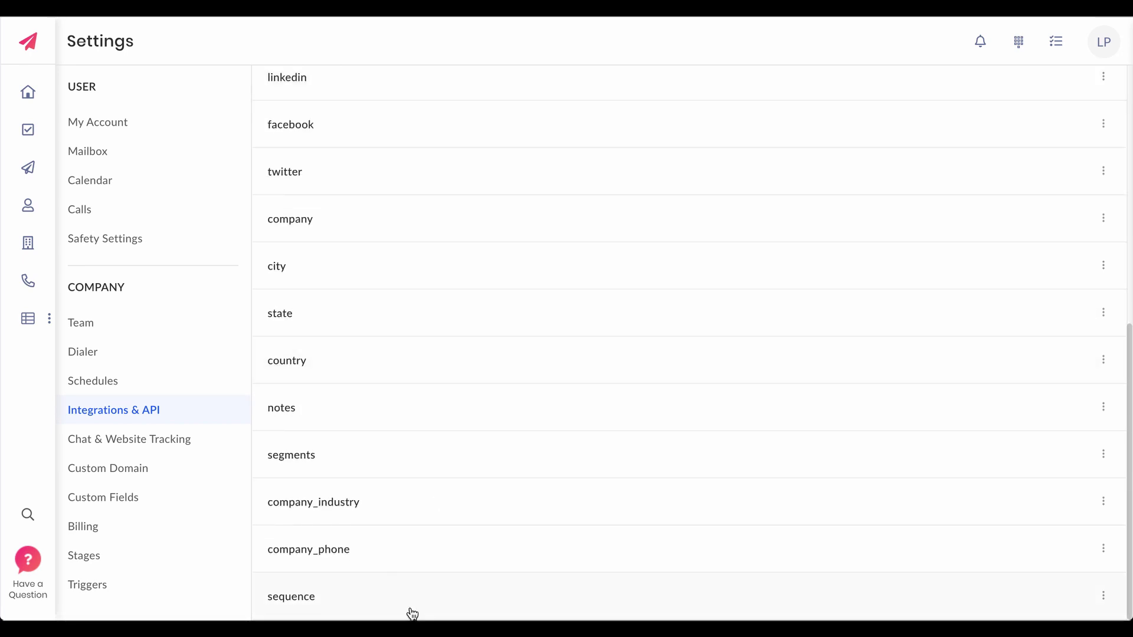
click(1104, 603)
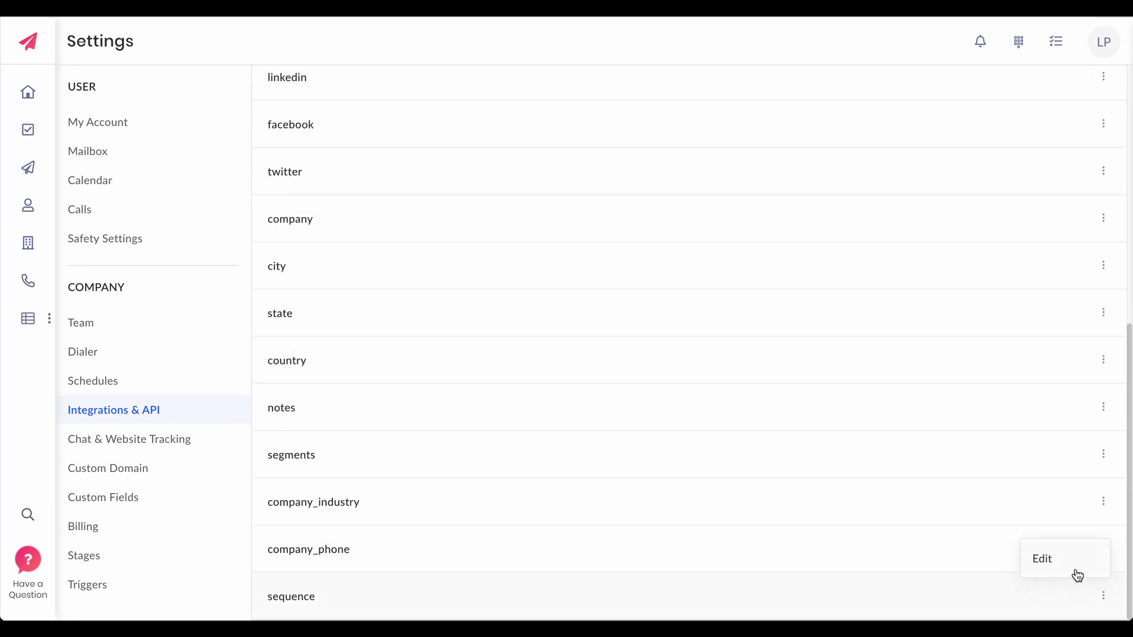
click(1044, 558)
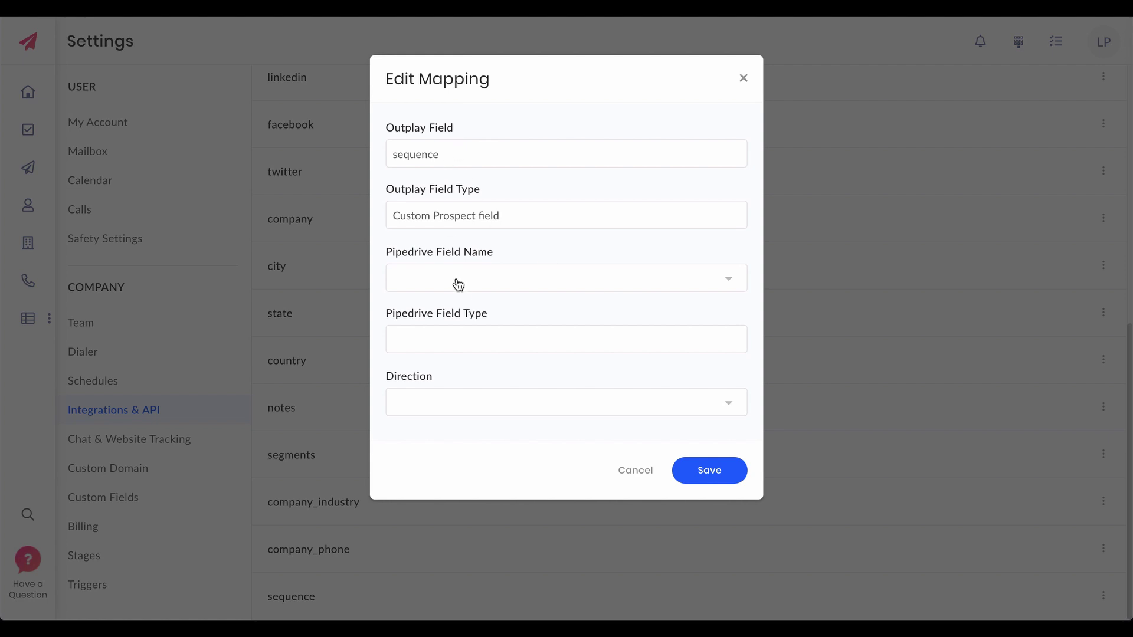
click(476, 280)
click(458, 350)
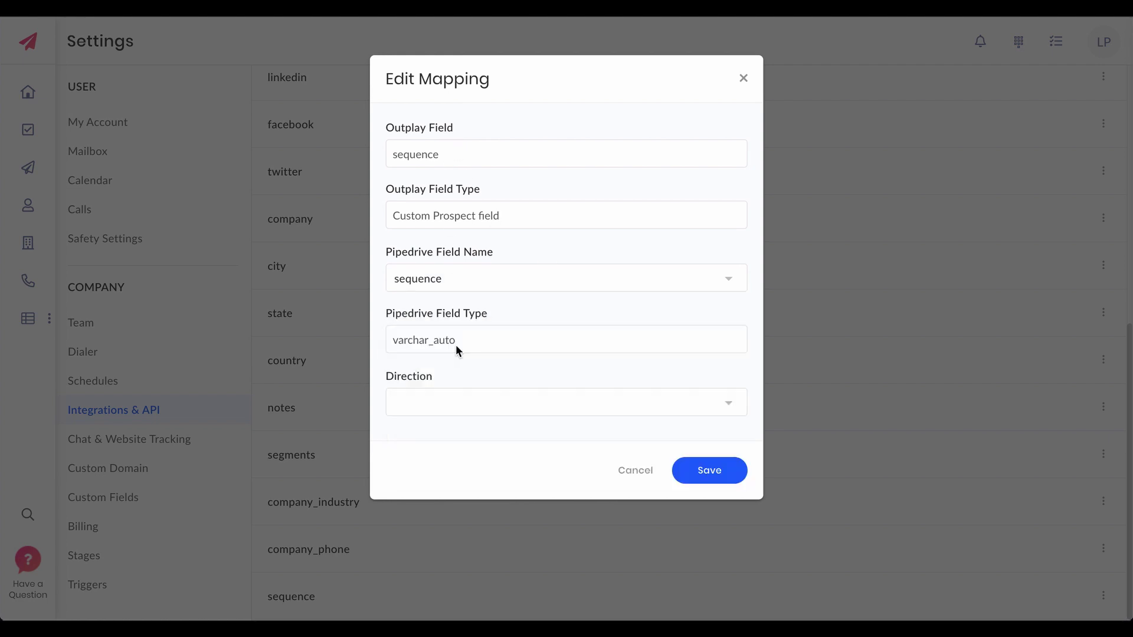
click(448, 409)
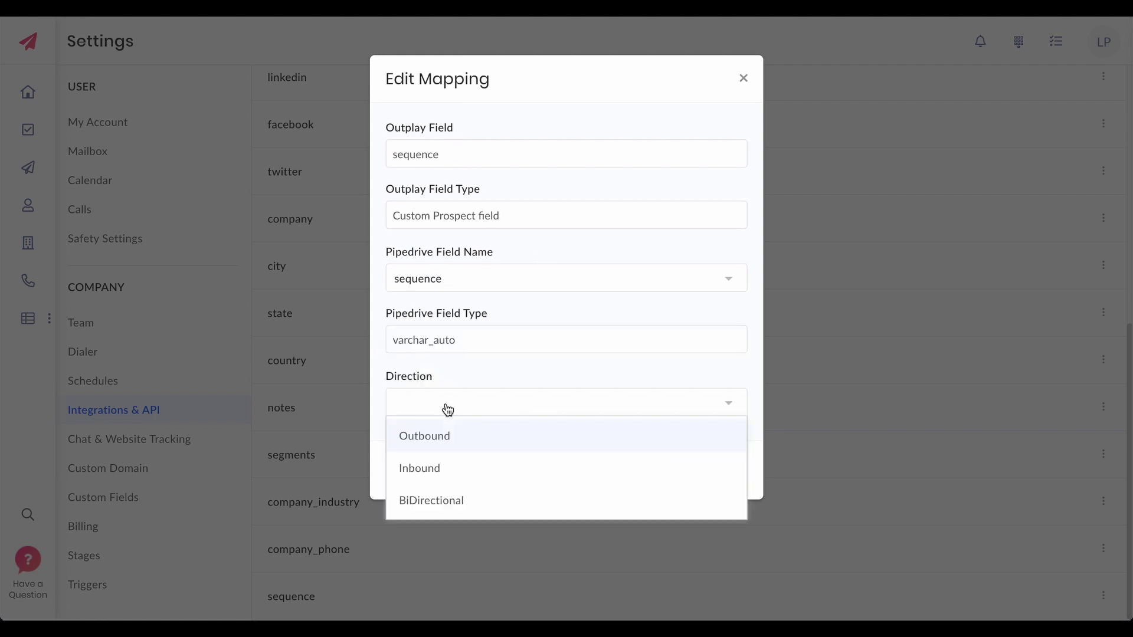
click(451, 501)
click(714, 473)
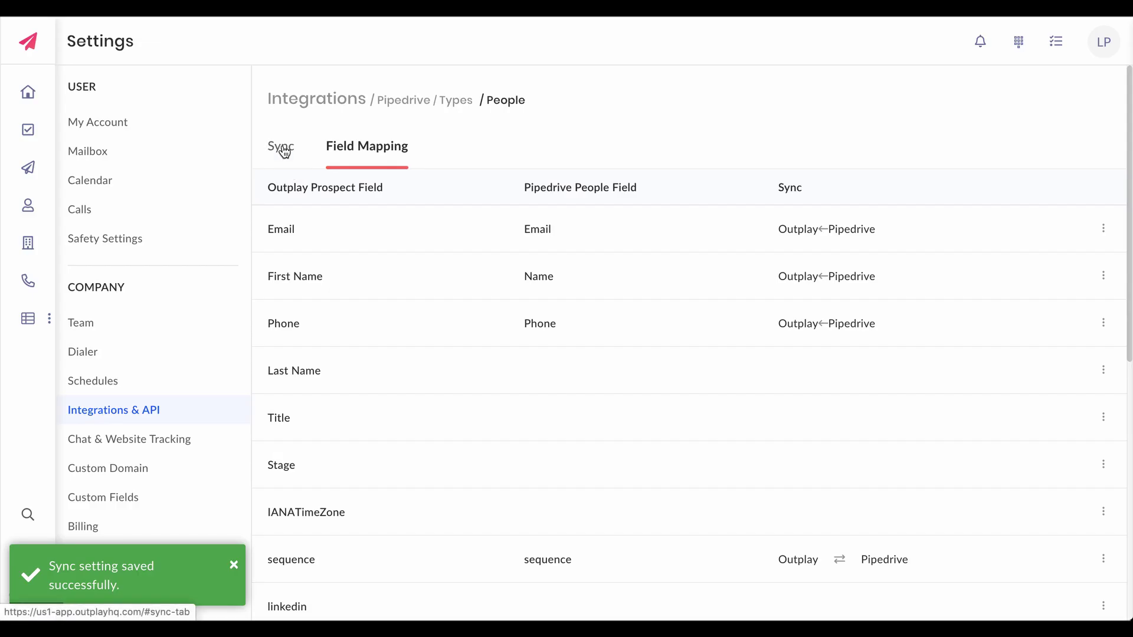
- Set the People sync filter to PD to OP, save, enable periodic polling, and sync now
click(280, 147)
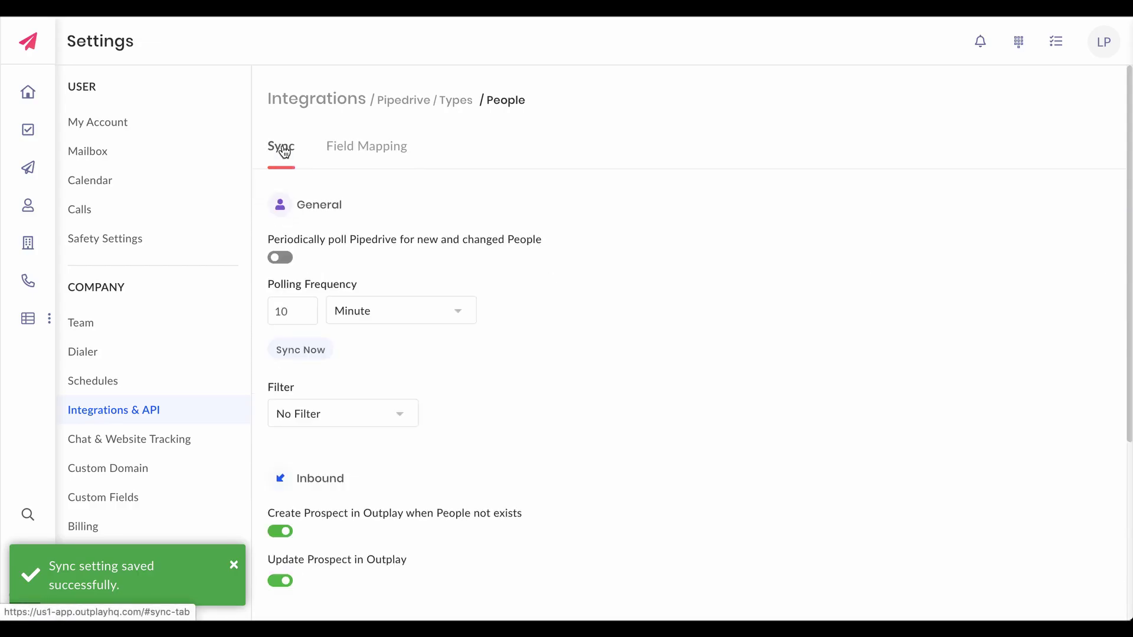
click(366, 414)
scroll(359, 346, down, 2)
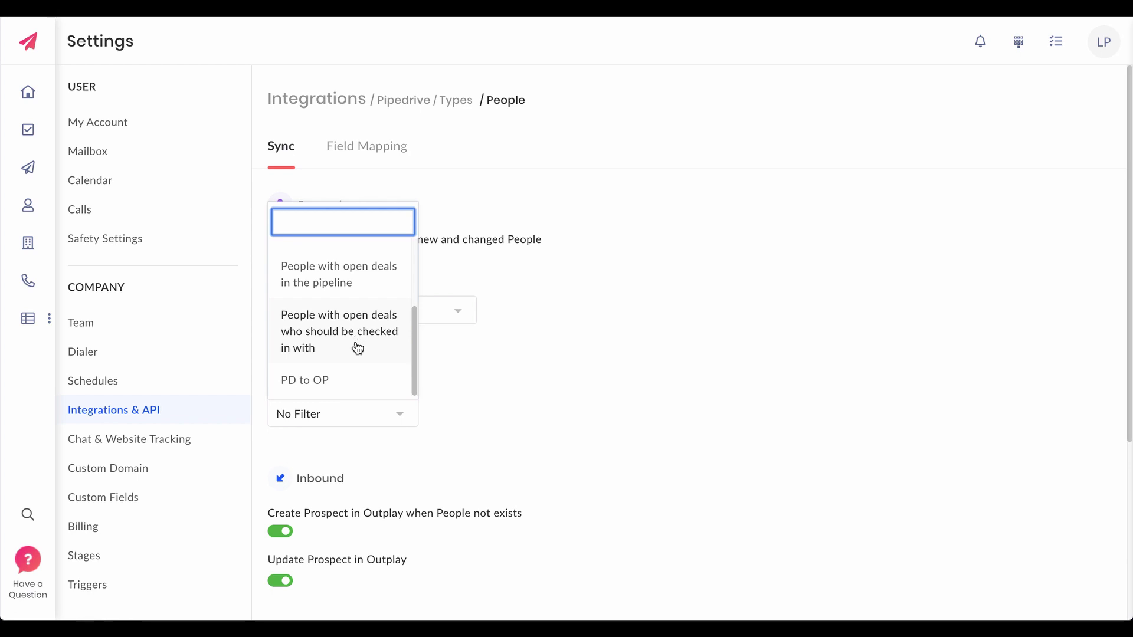
click(305, 380)
scroll(317, 382, down, 5)
click(301, 604)
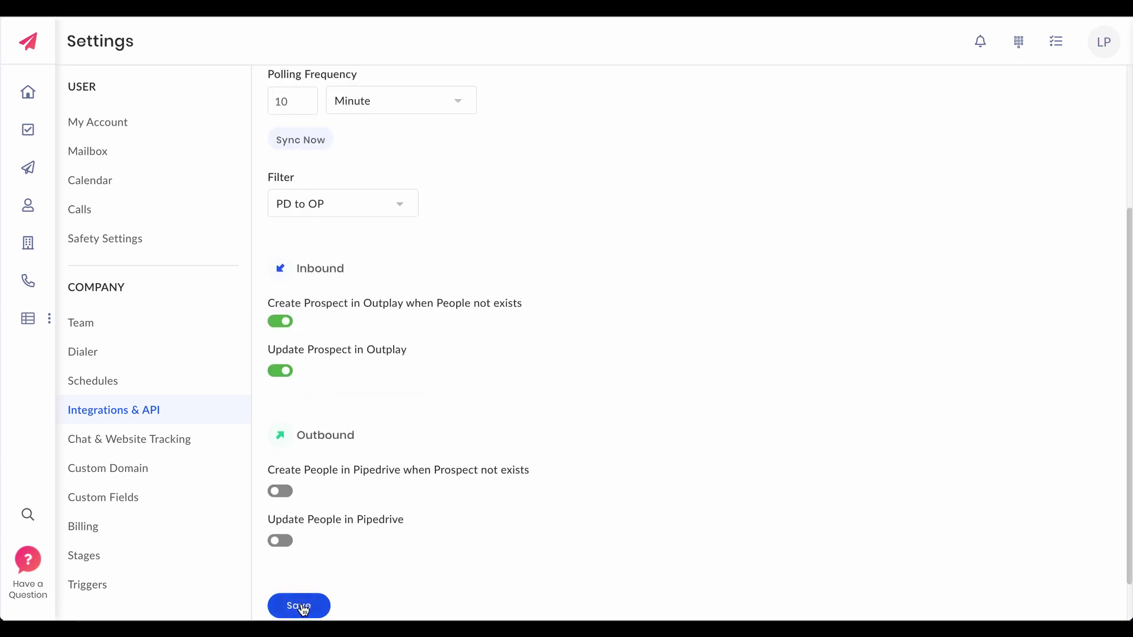
click(282, 245)
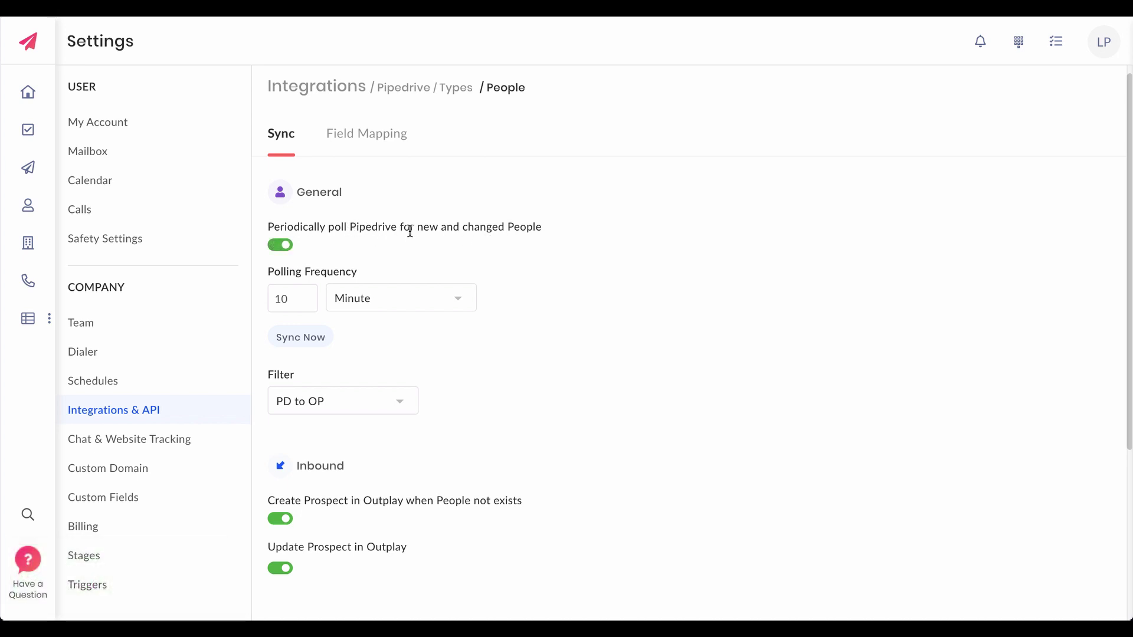
click(305, 338)
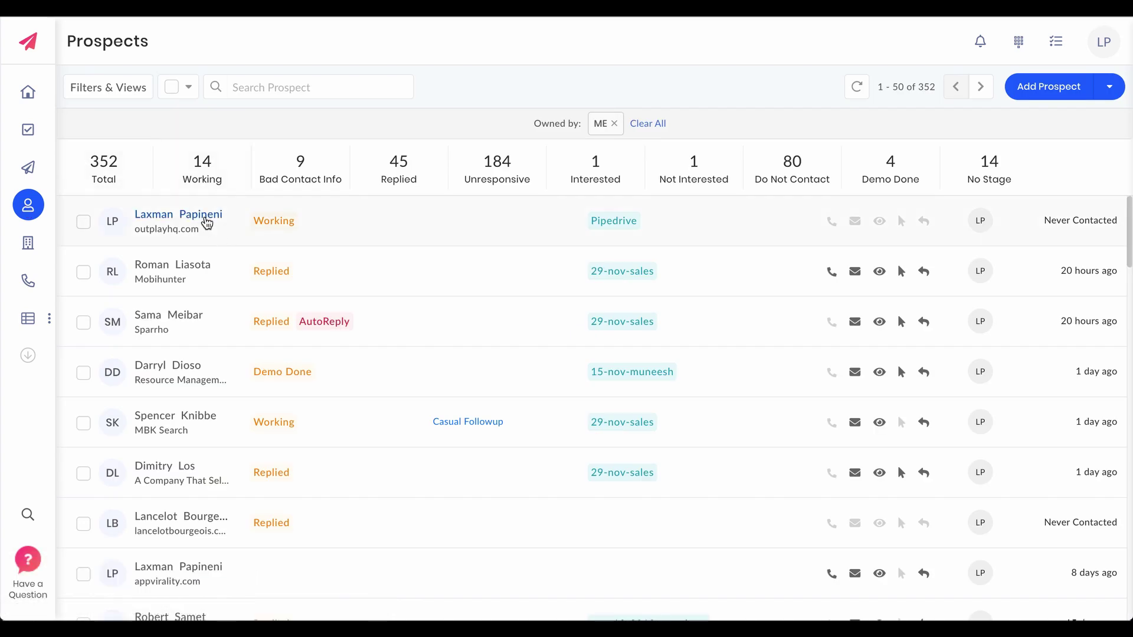
click(186, 215)
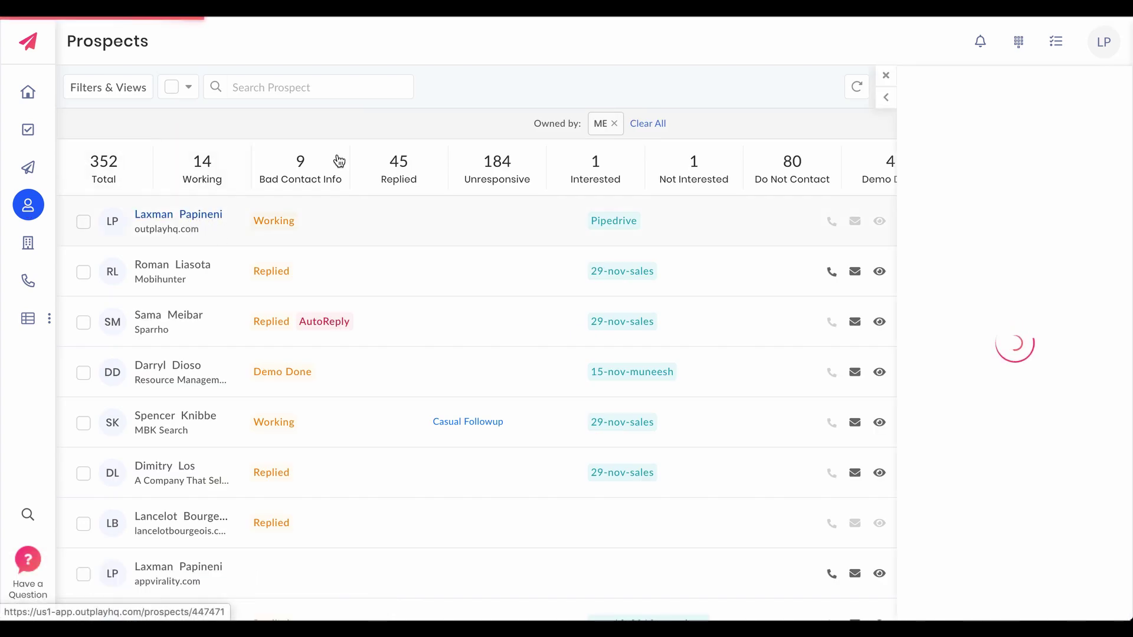
click(886, 98)
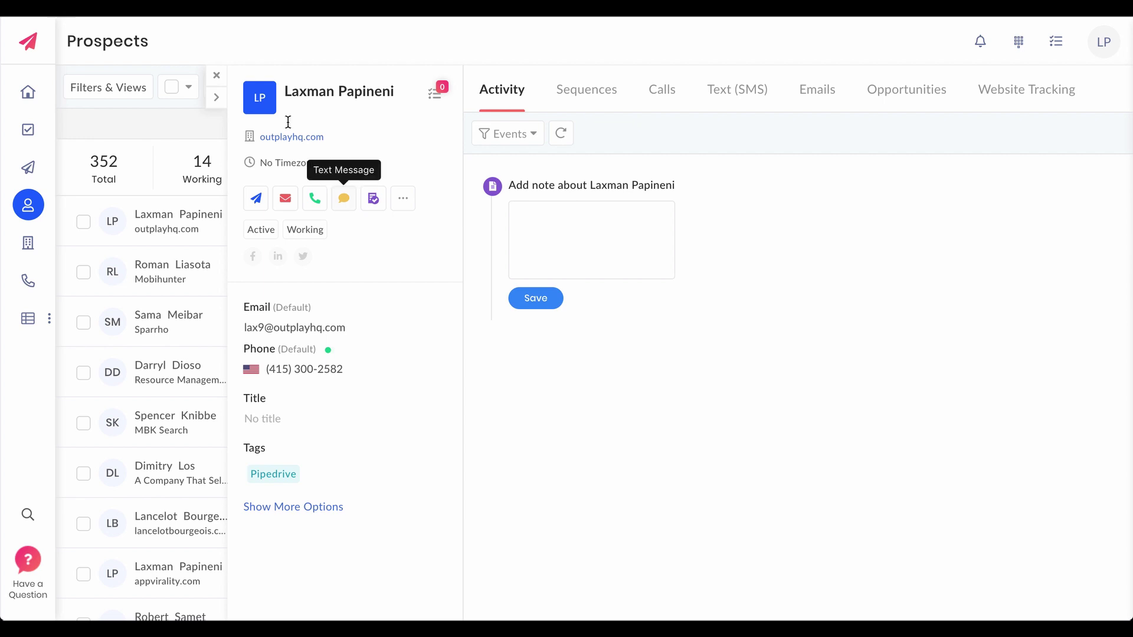
click(585, 90)
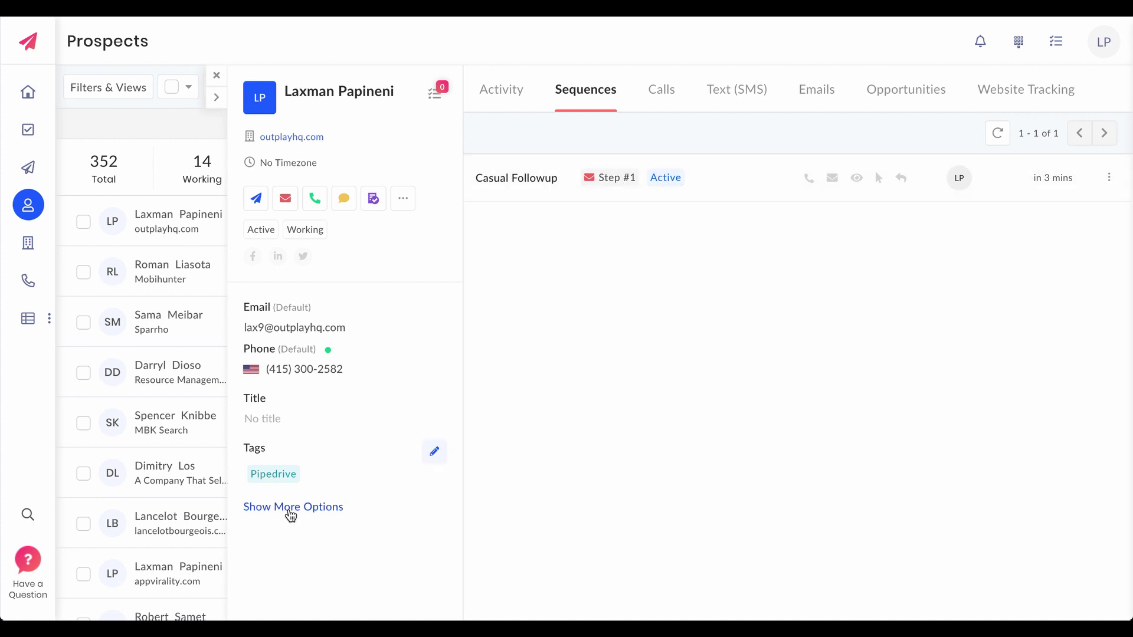
click(291, 511)
scroll(291, 512, down, 8)
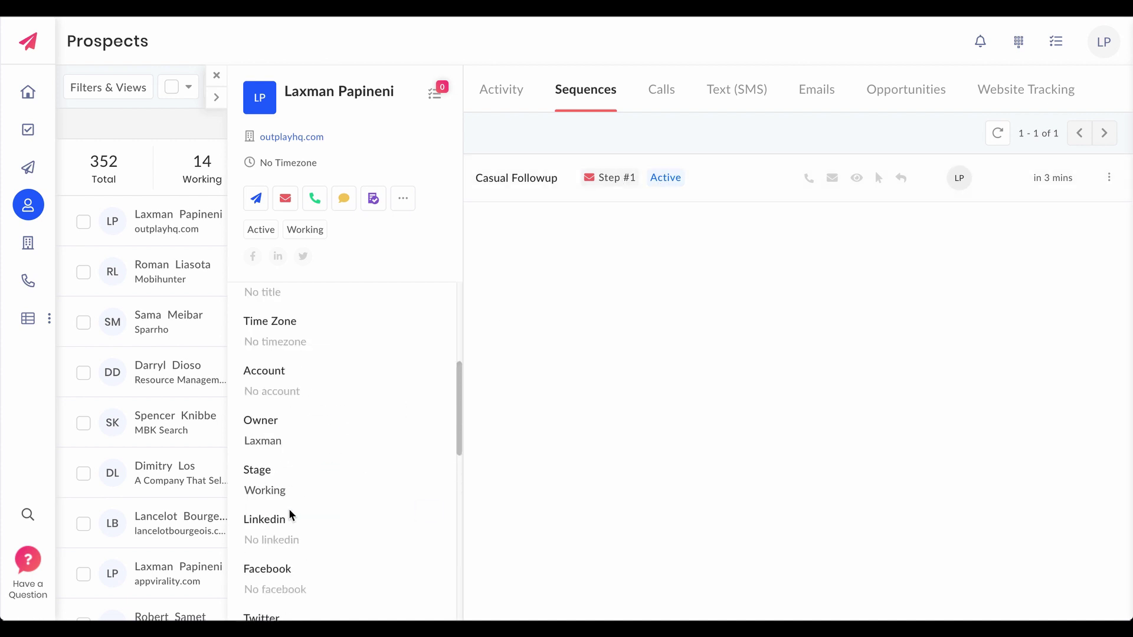
scroll(291, 512, down, 5)
mouse_move(301, 496)
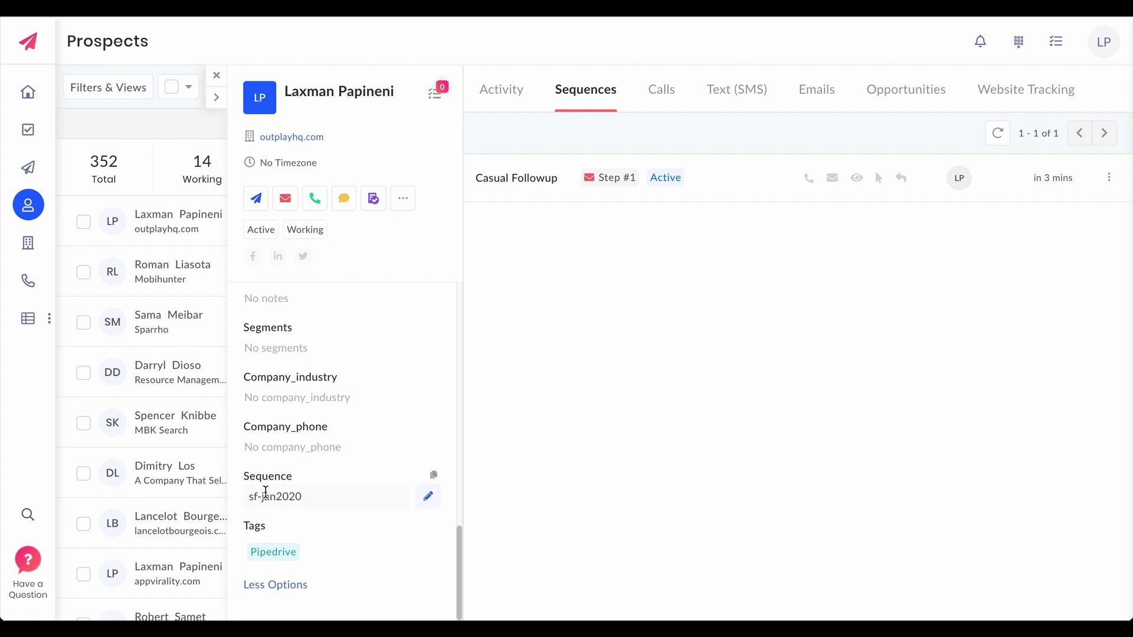